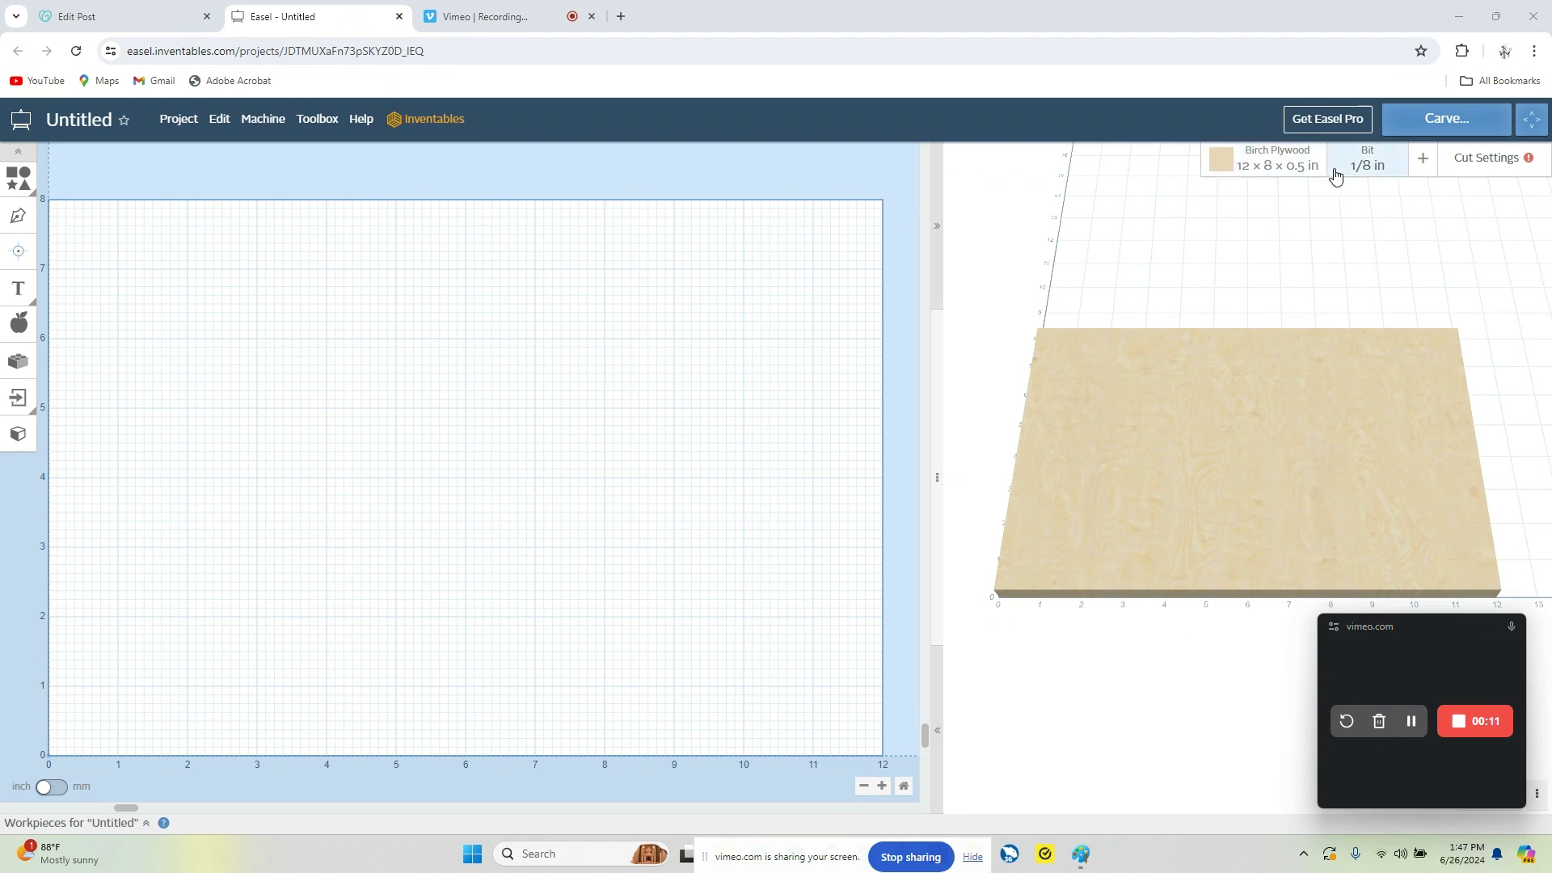
Step: Import the 3D model file Skull 3.stl from the Skull folder into the project
click(35, 410)
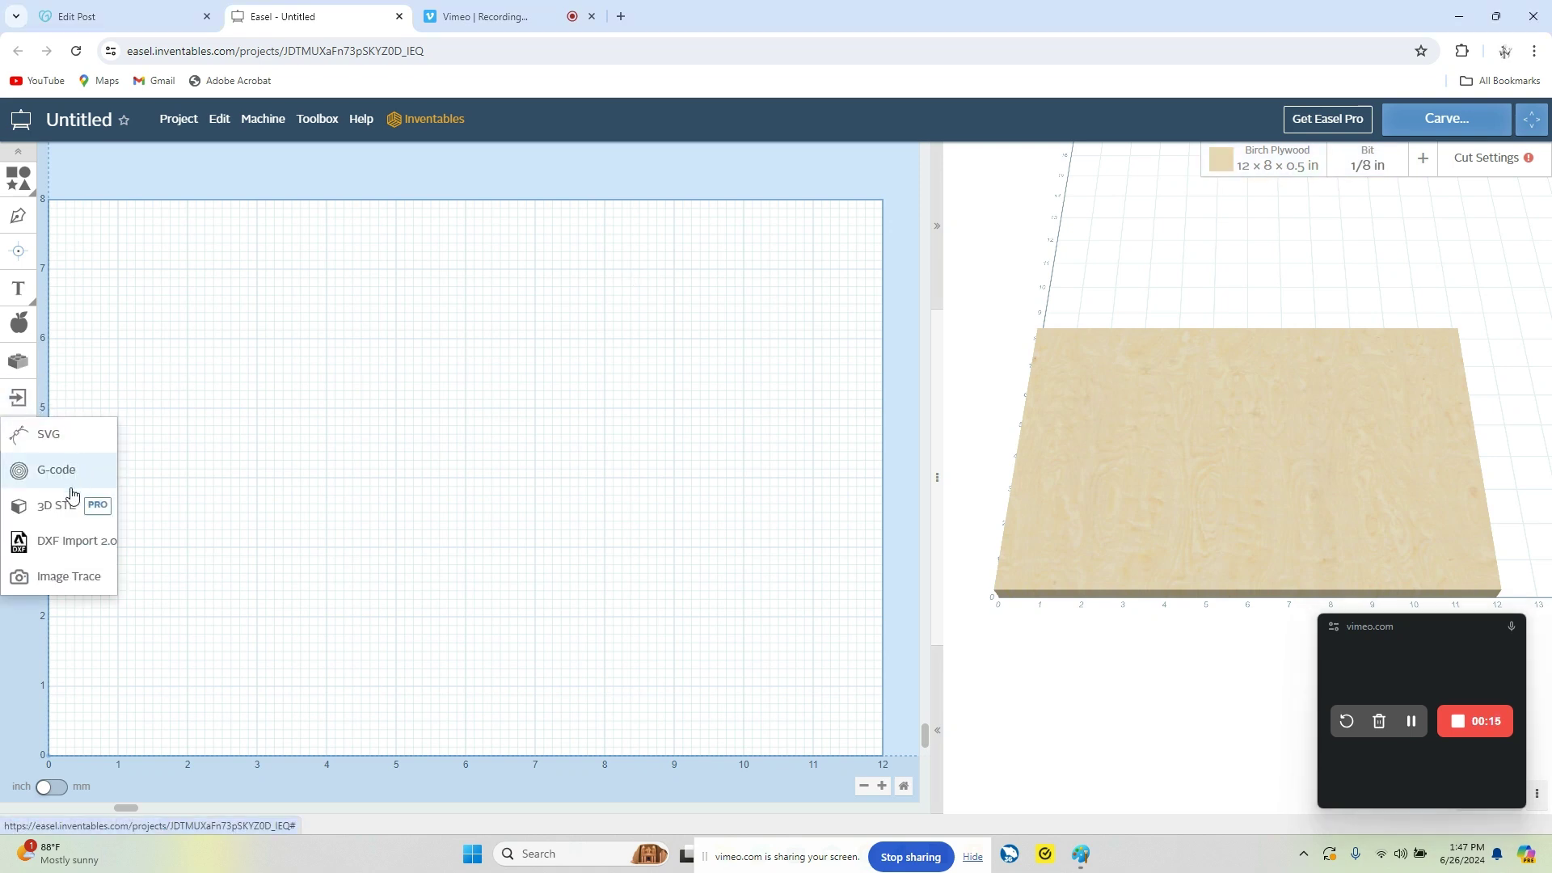
click(65, 514)
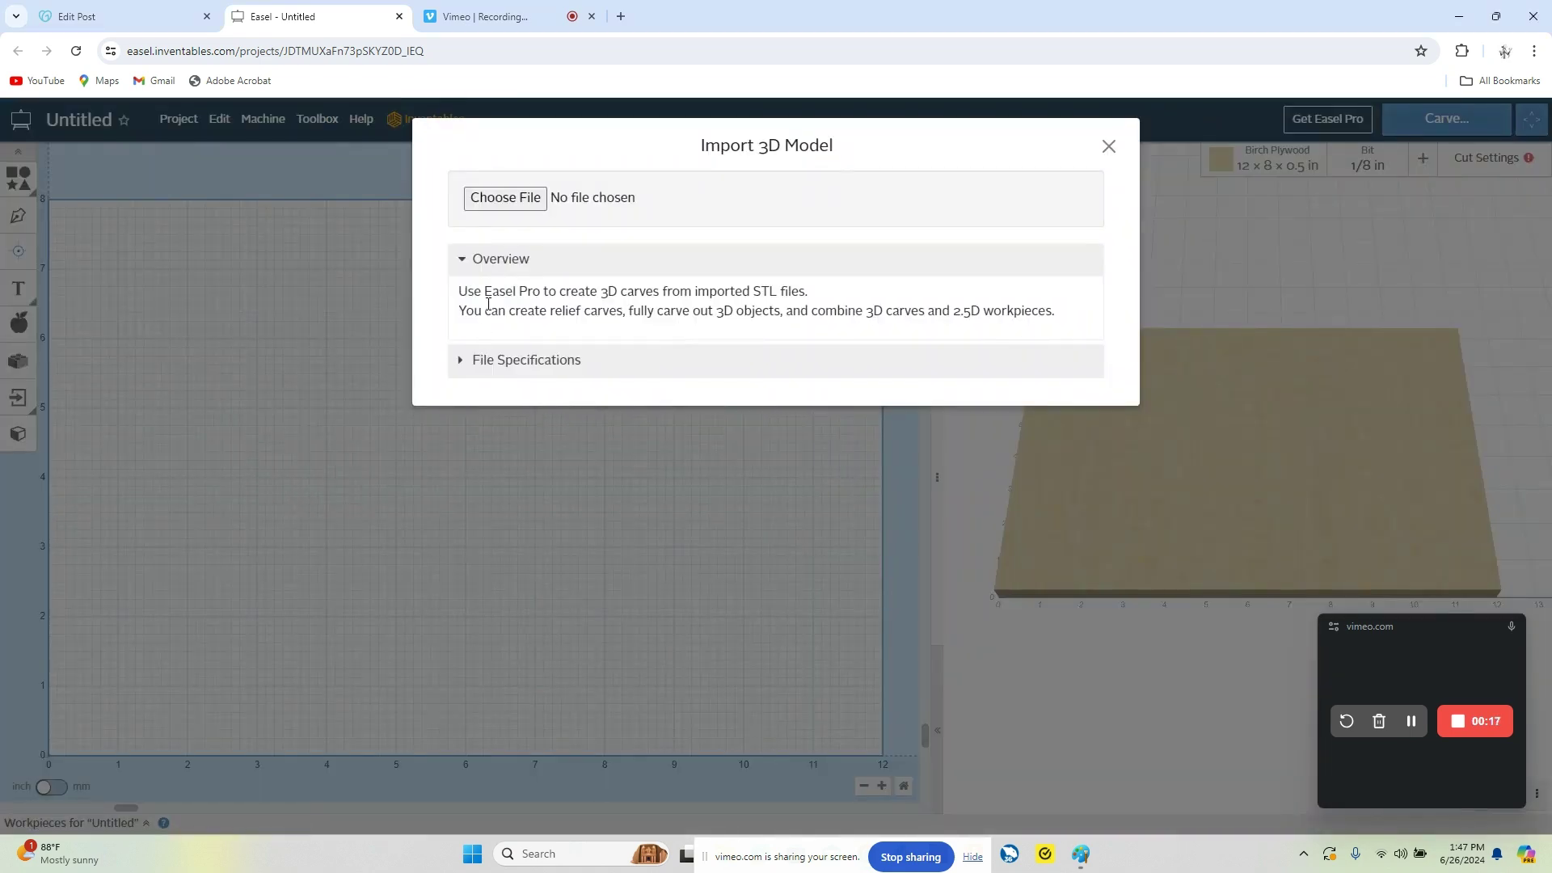
click(522, 206)
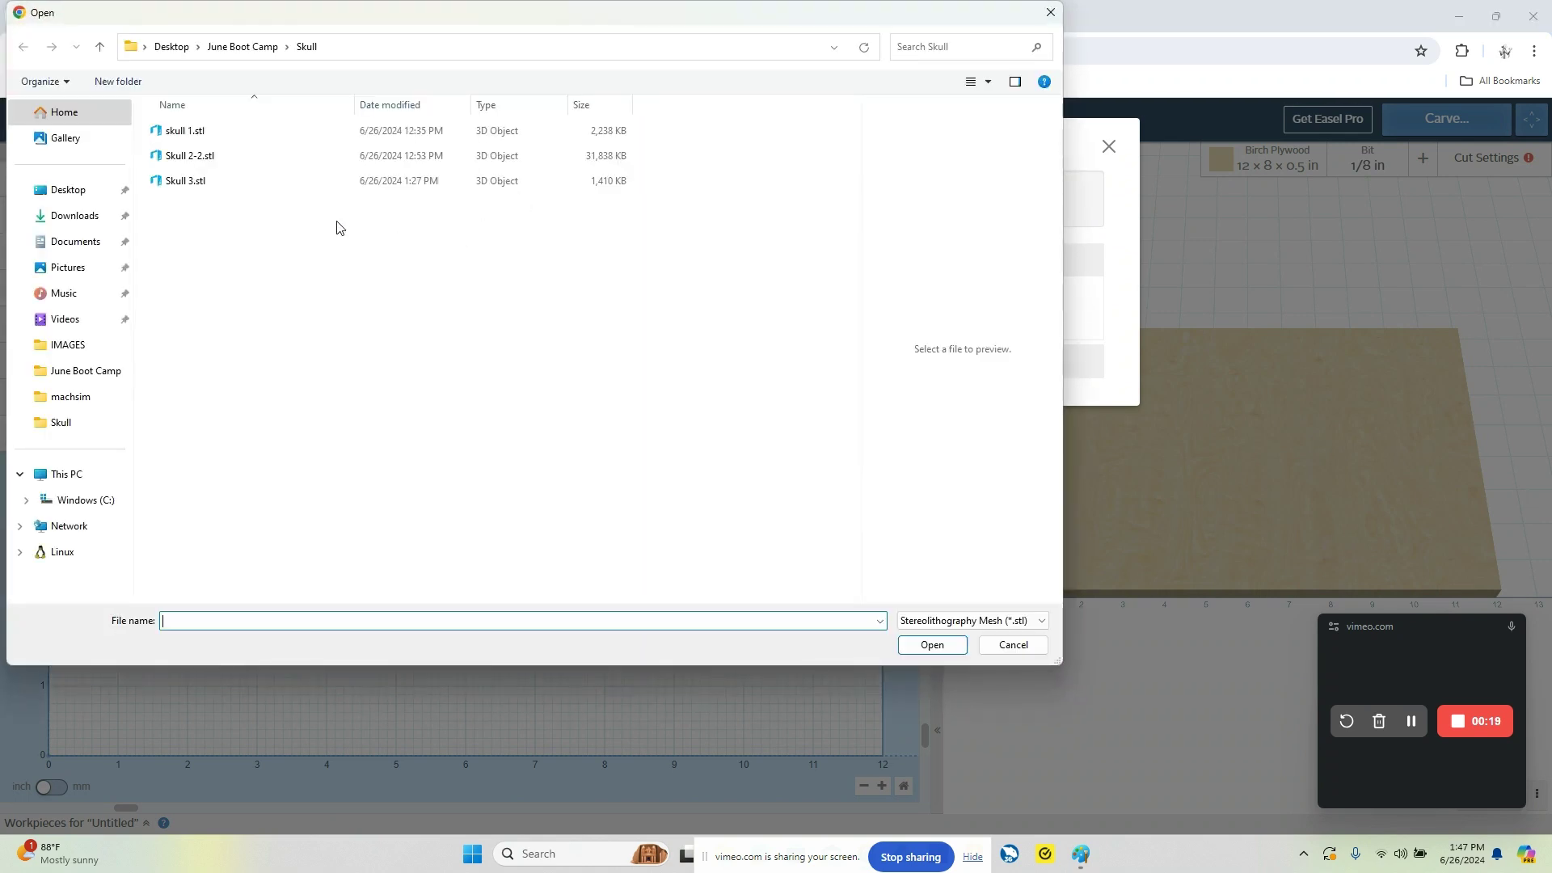
click(202, 180)
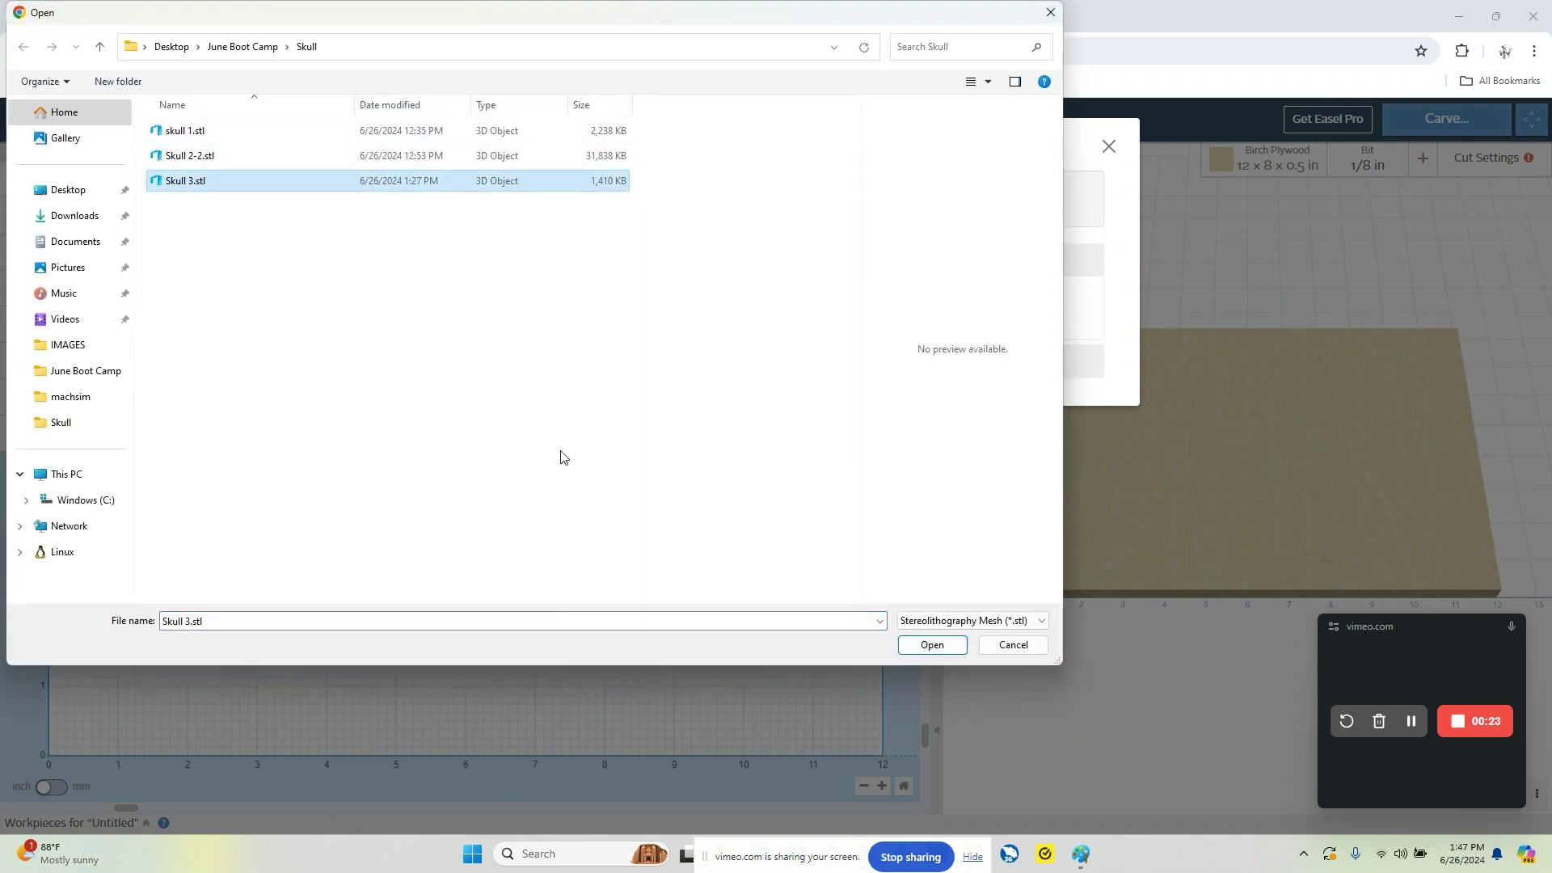
click(937, 649)
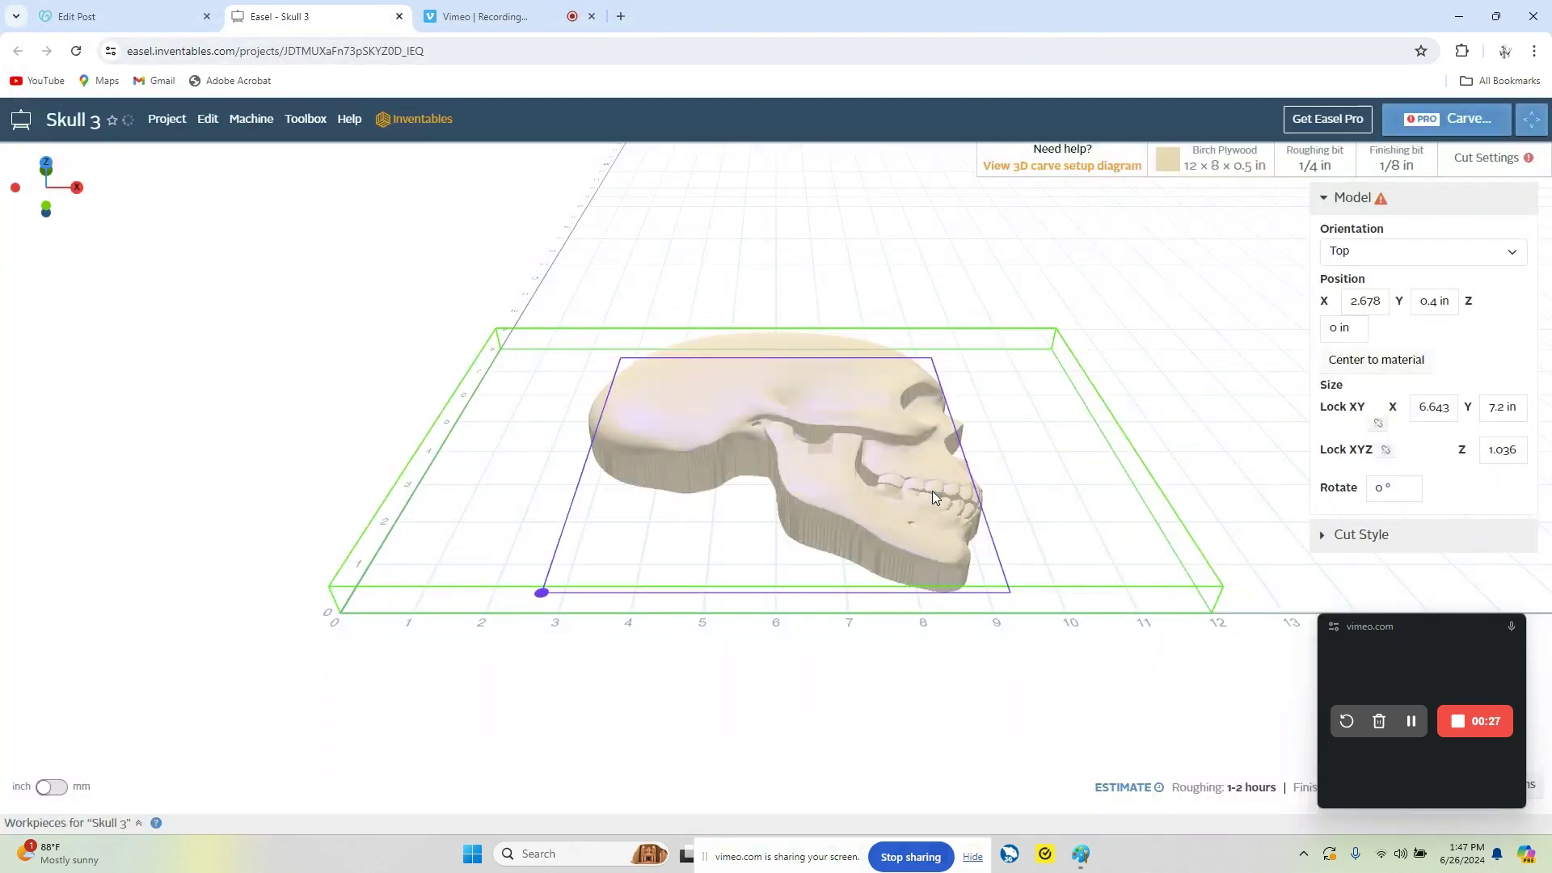
Step: Keep the skull model's orientation at Top and center it on the material
scroll(770, 489, down, 1)
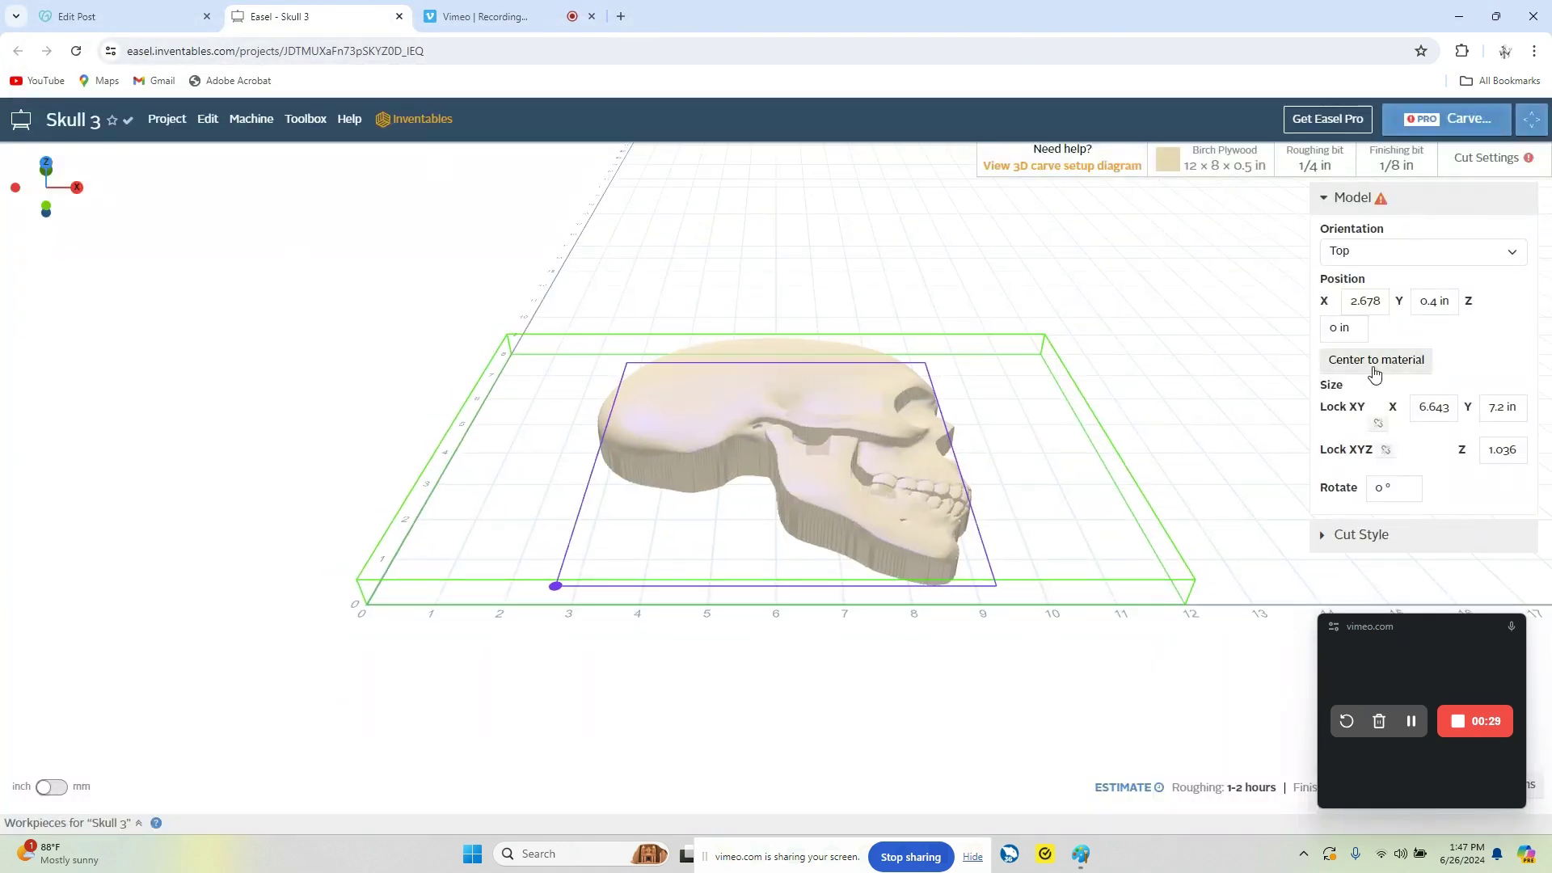
click(1420, 251)
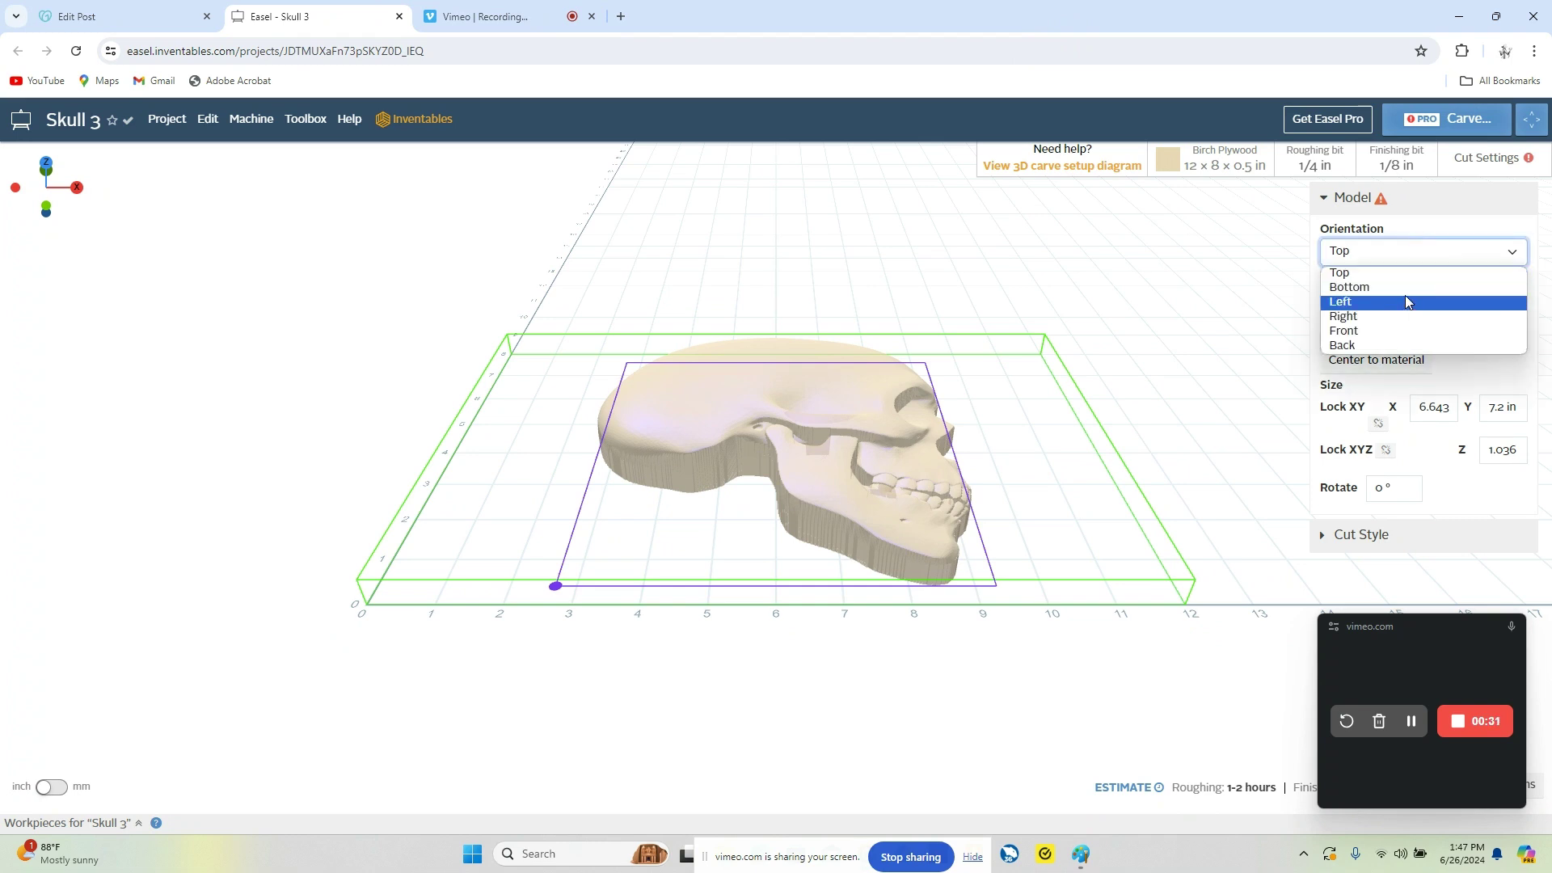
click(1407, 274)
click(1387, 369)
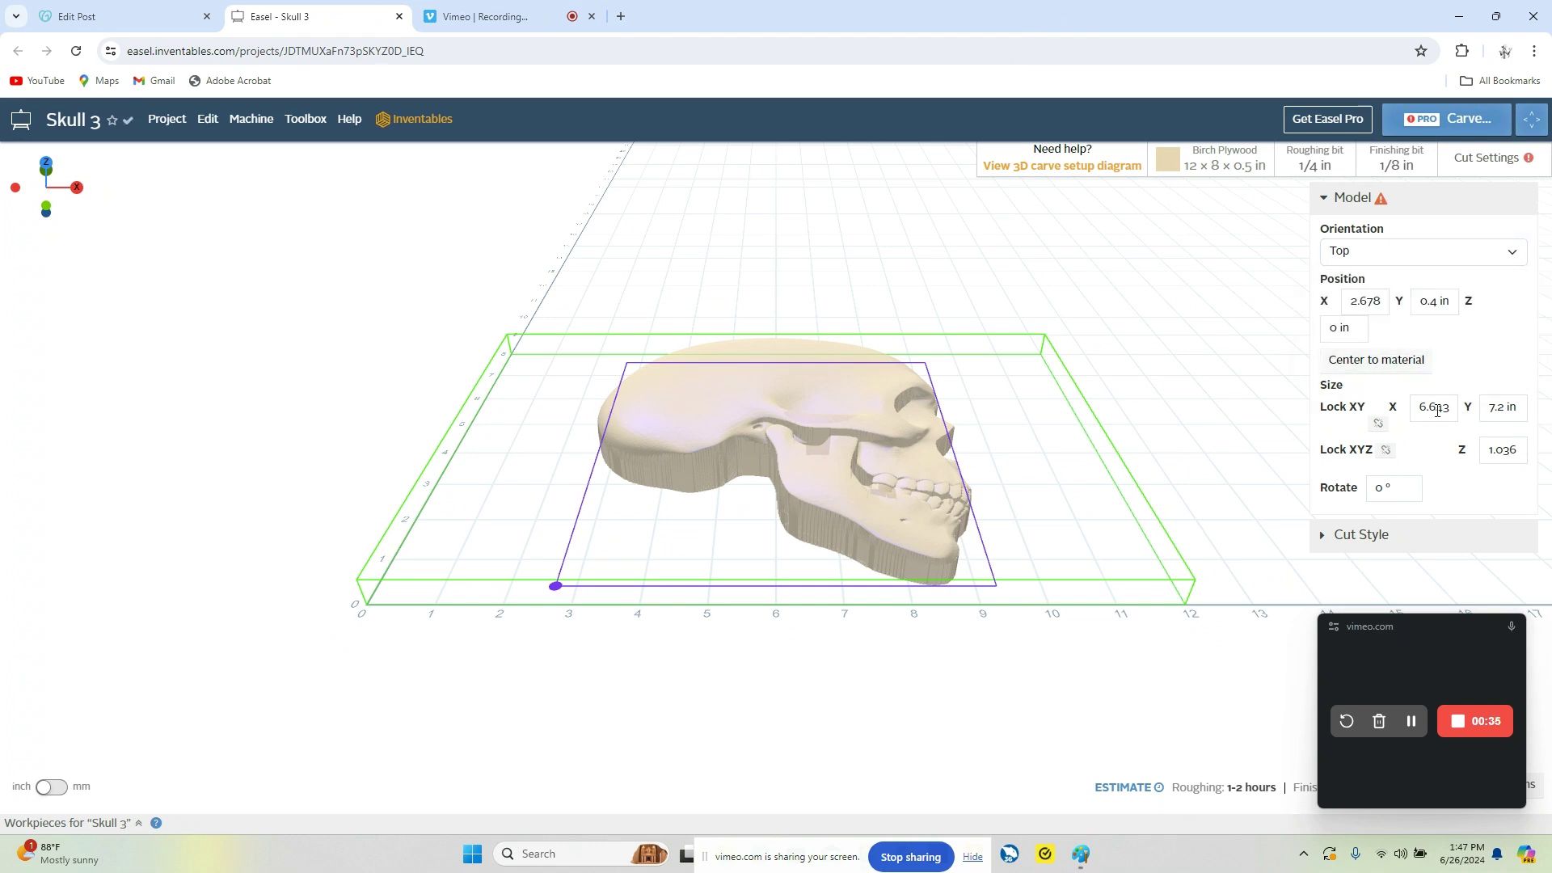
Step: Lock the skull's XY proportions, set its X size to 4 in, and center it on the material again
click(1378, 423)
click(1415, 409)
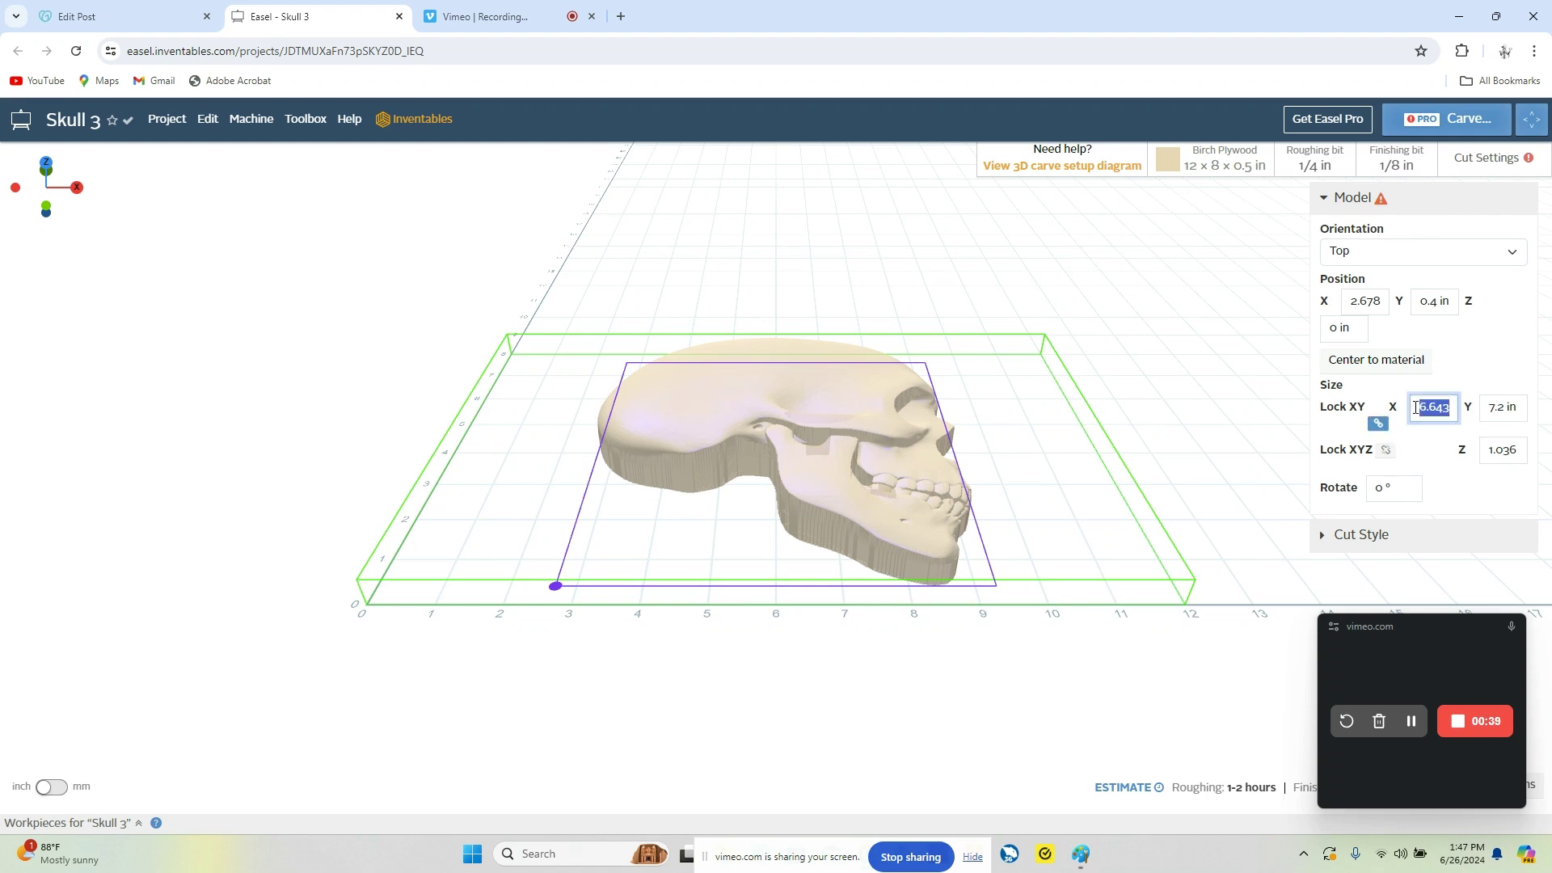
text(4in)
key(Tab)
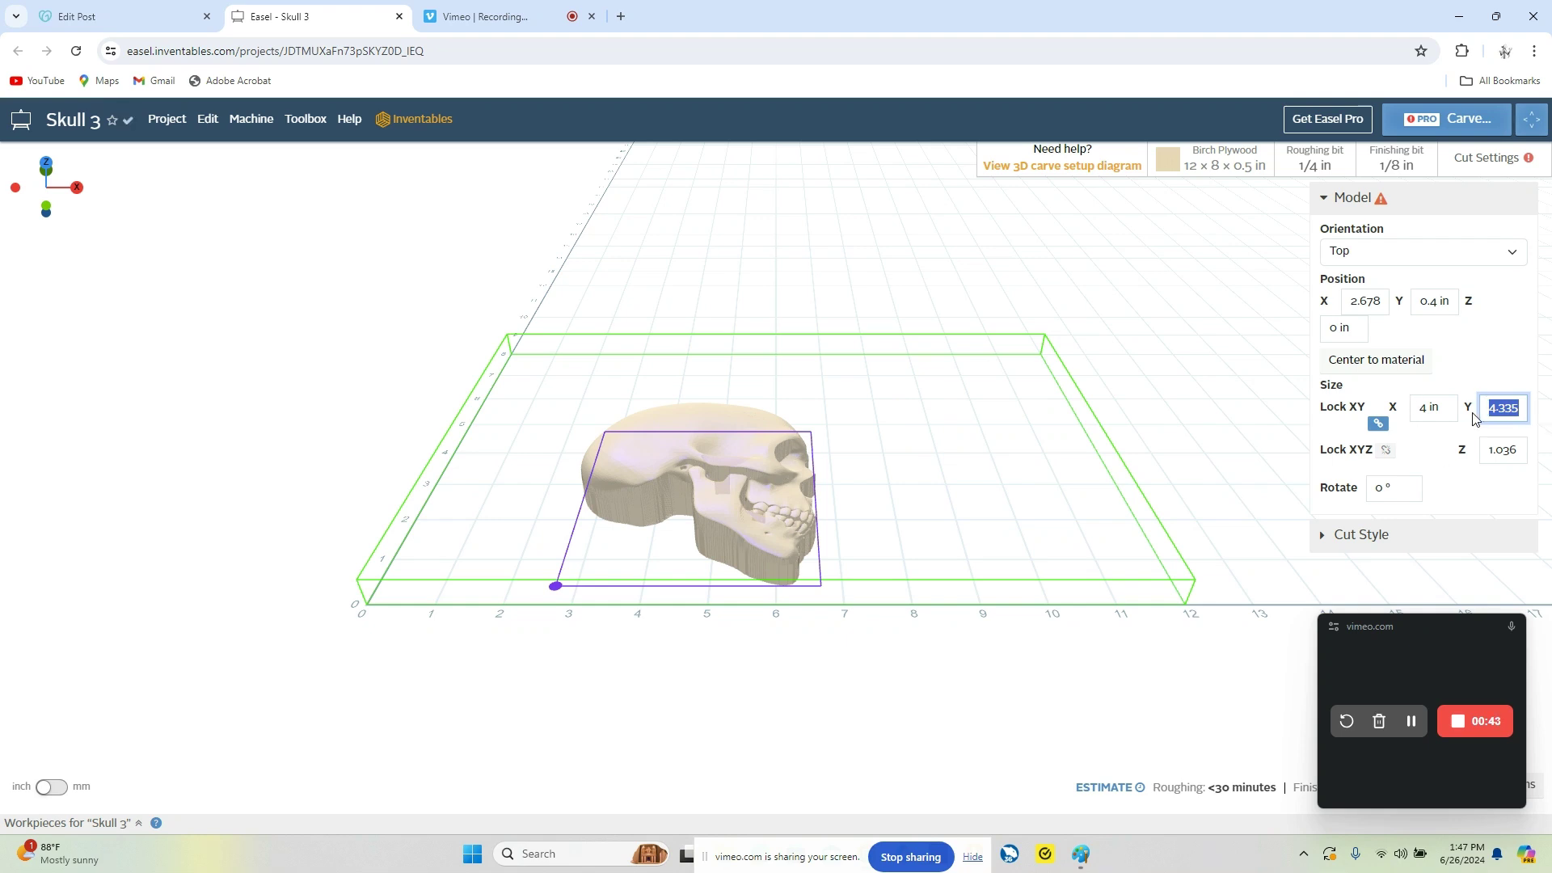
click(1362, 362)
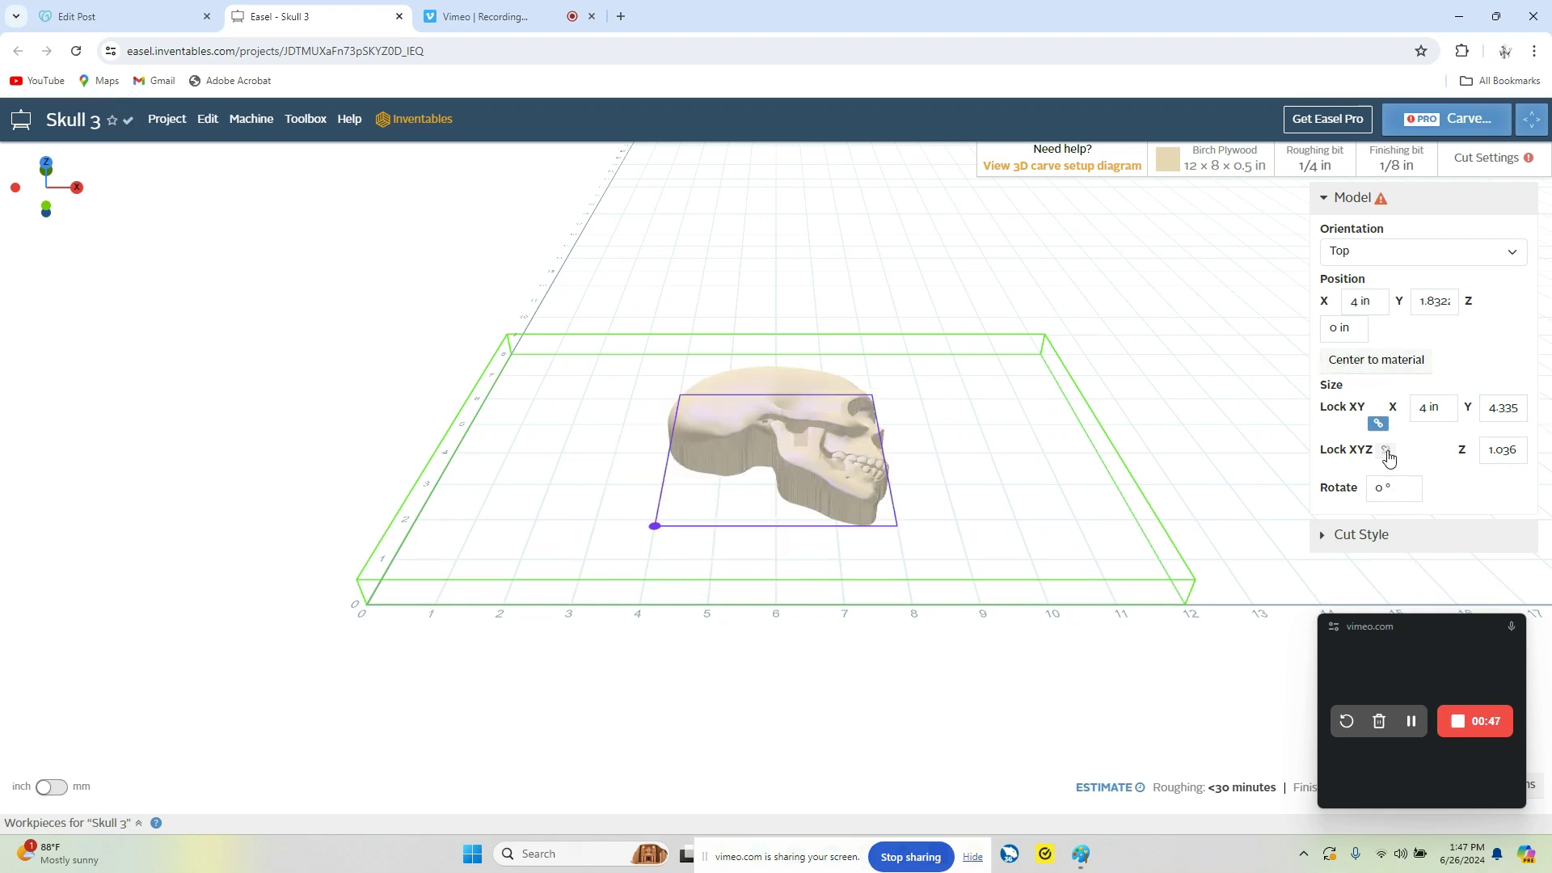
Step: Set the skull model's Z size to 0.375 in without changing its X and Y sizes
drag(1521, 449, 1469, 458)
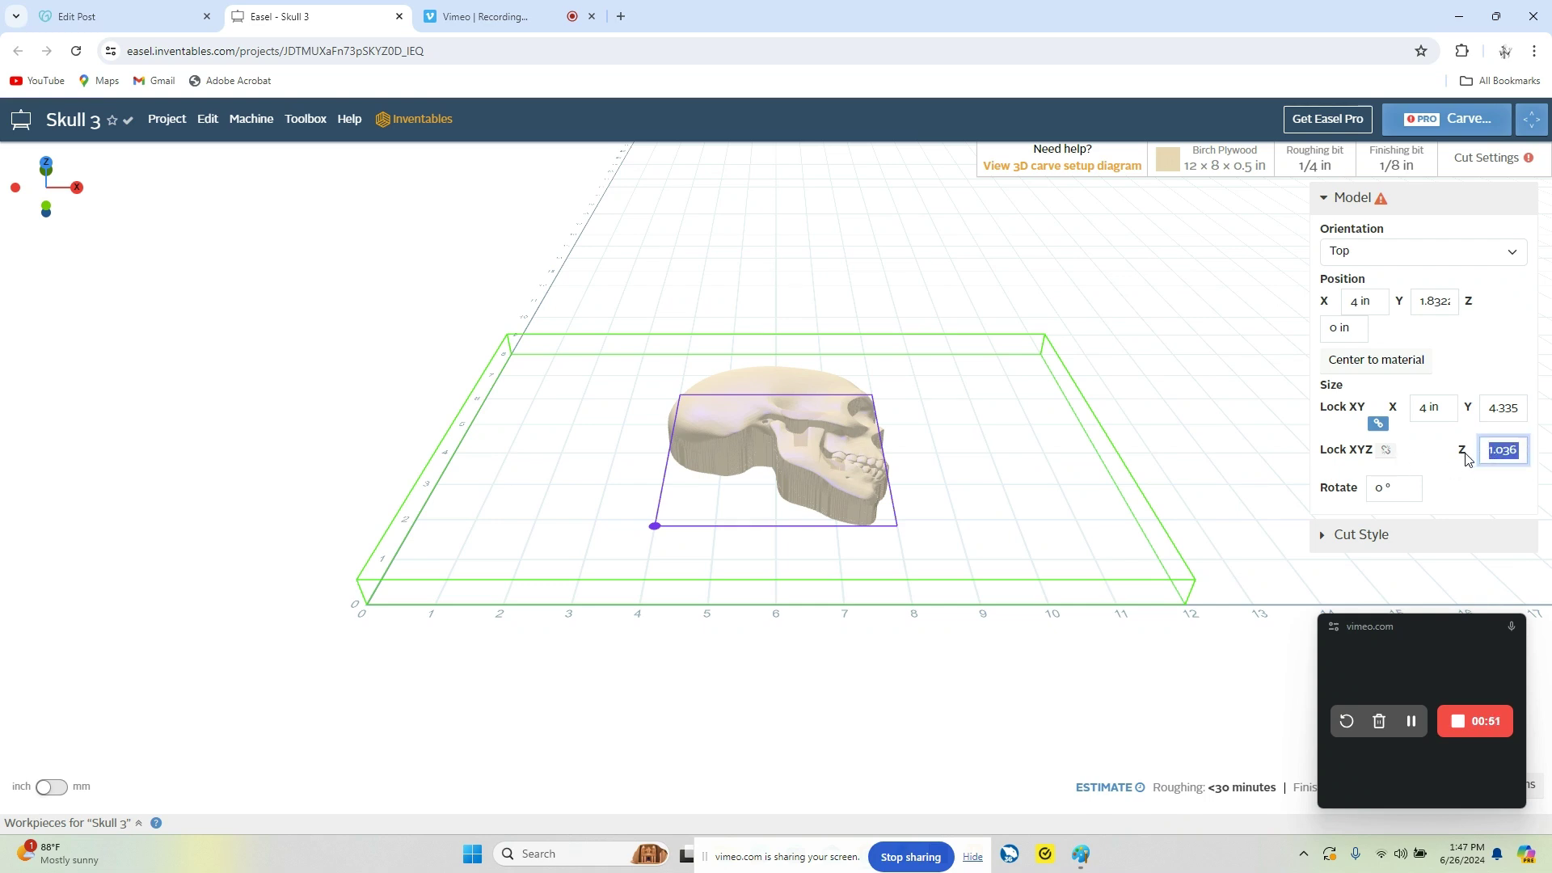
text(.375)
key(Tab)
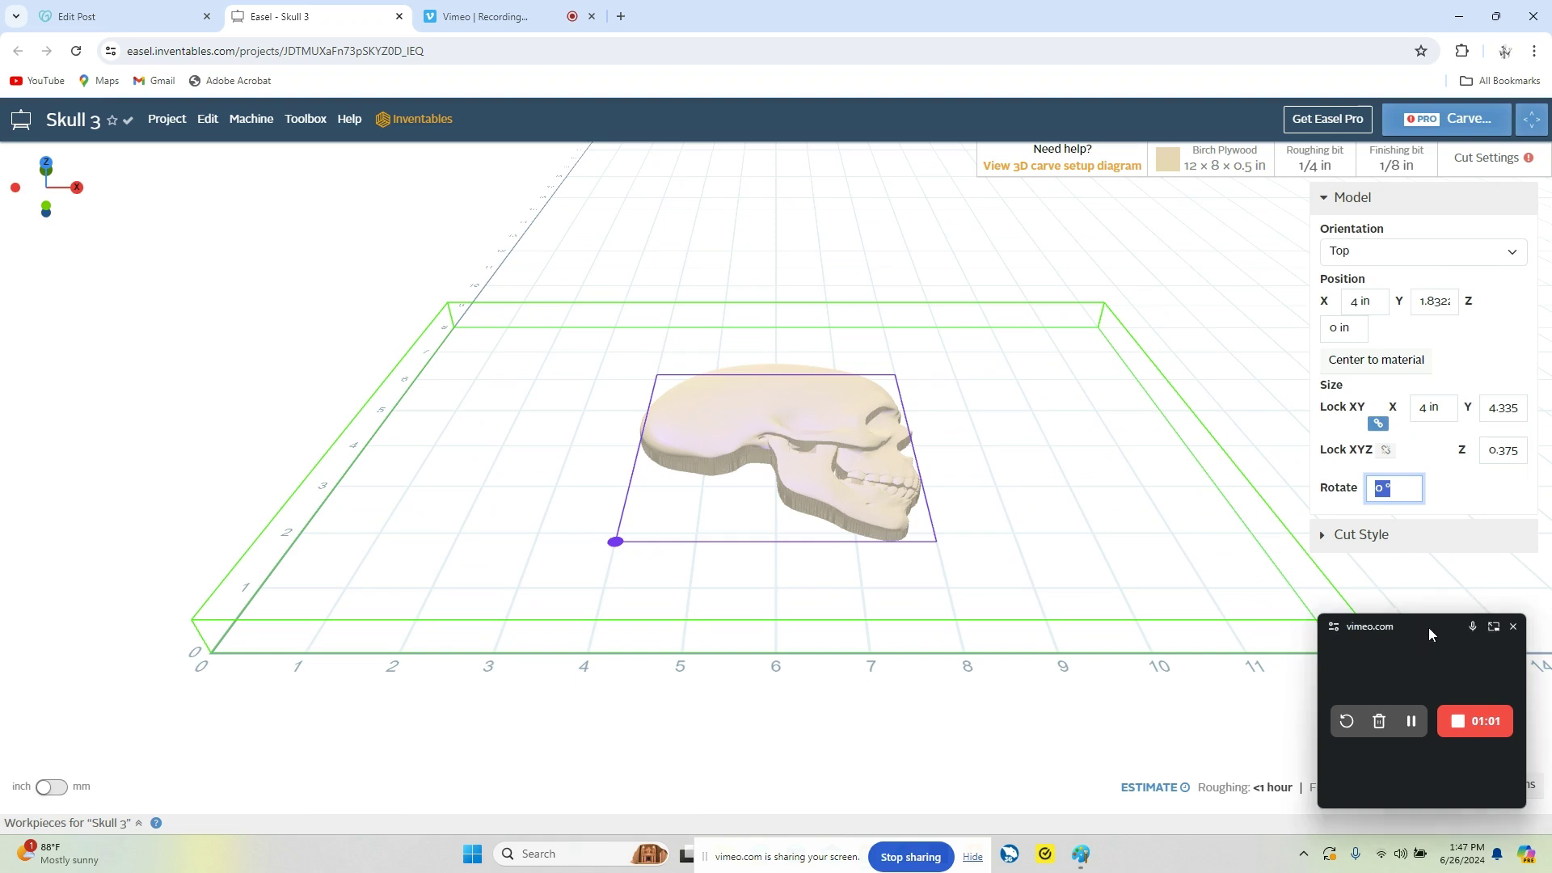
drag(1428, 627, 376, 672)
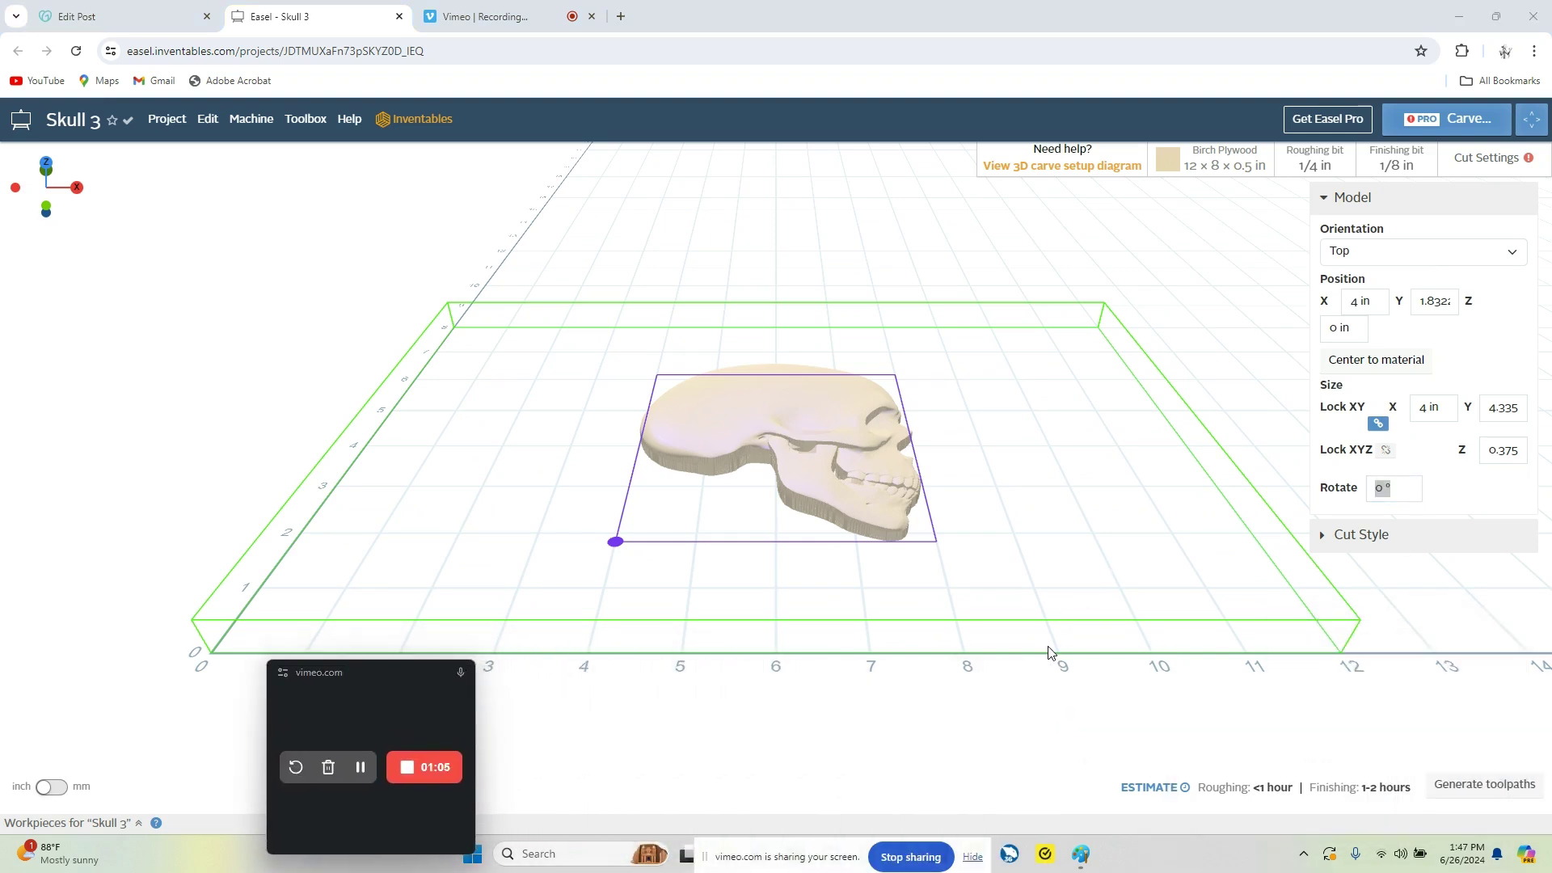
Step: Set the cut style to Model Boundary Relief and generate the toolpaths, continuing despite the slow-carve warning
click(1323, 202)
click(1319, 237)
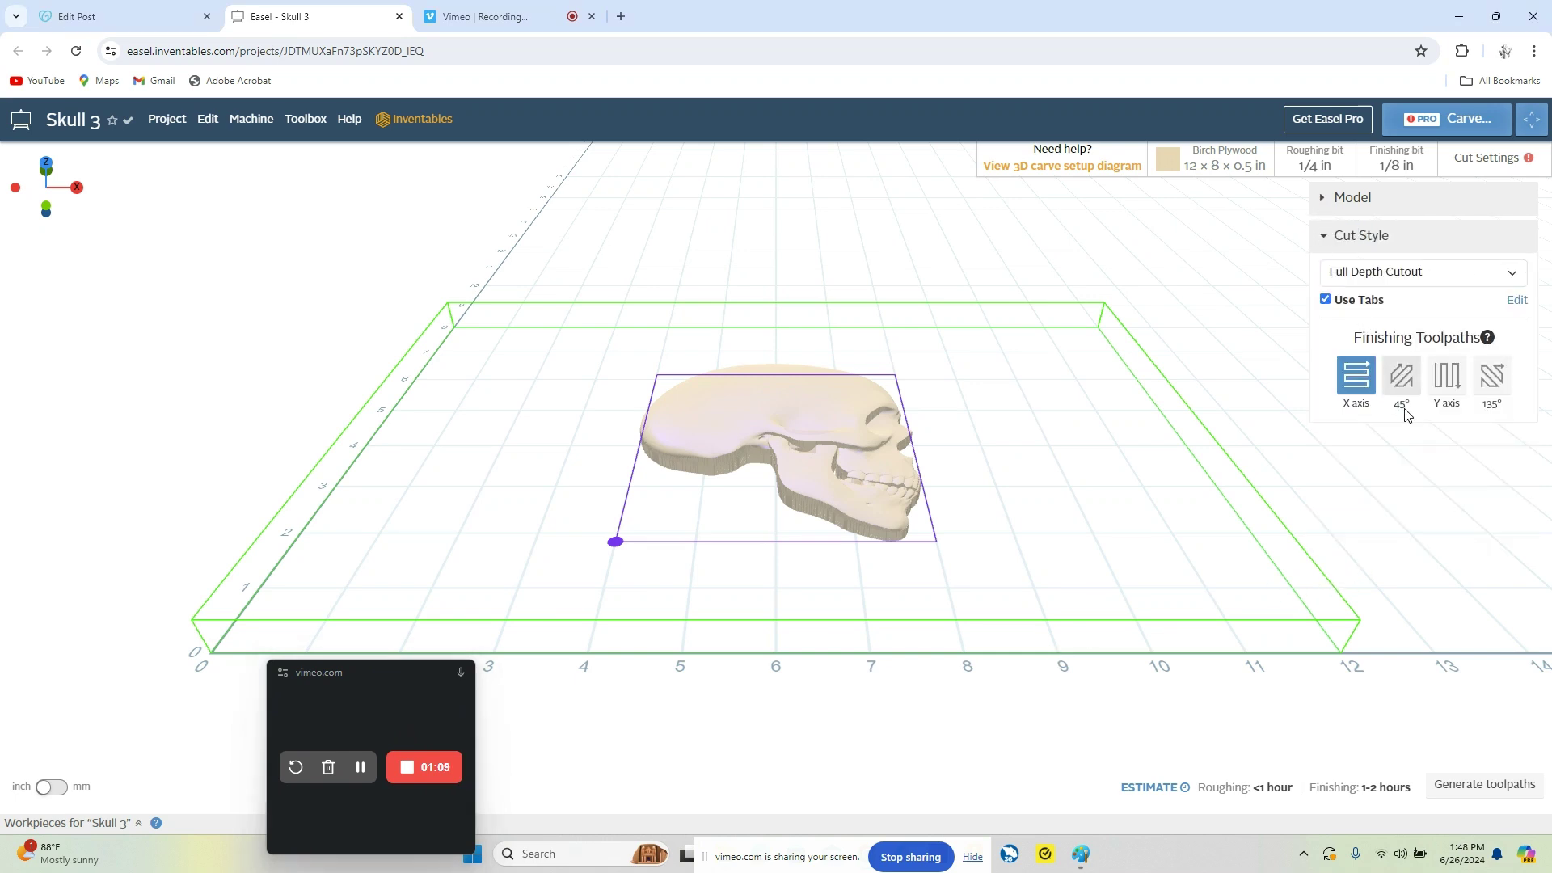
click(1446, 275)
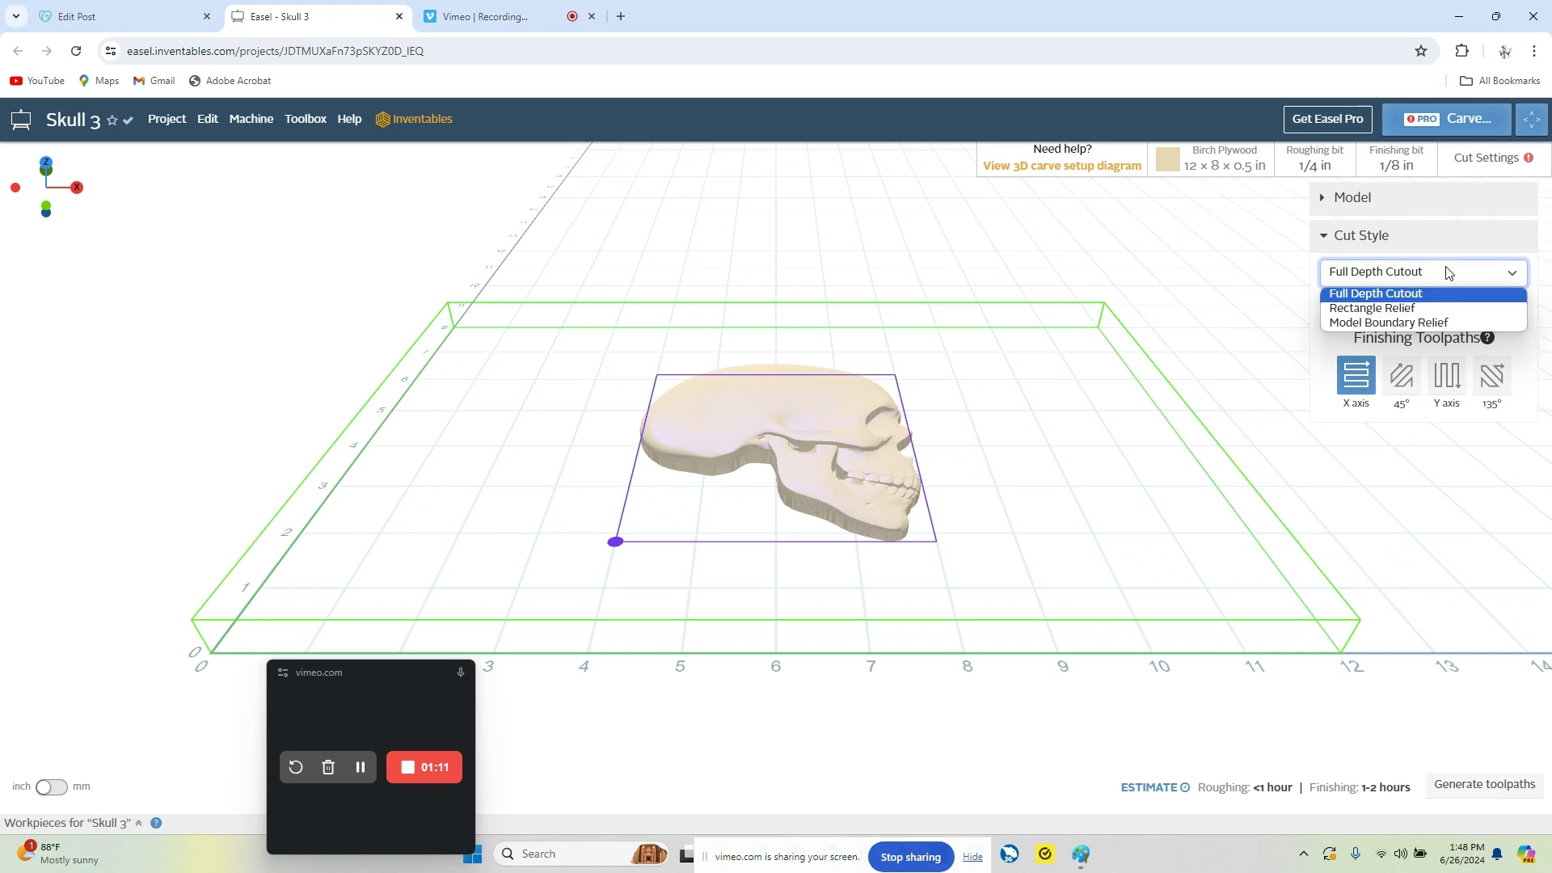
click(1470, 320)
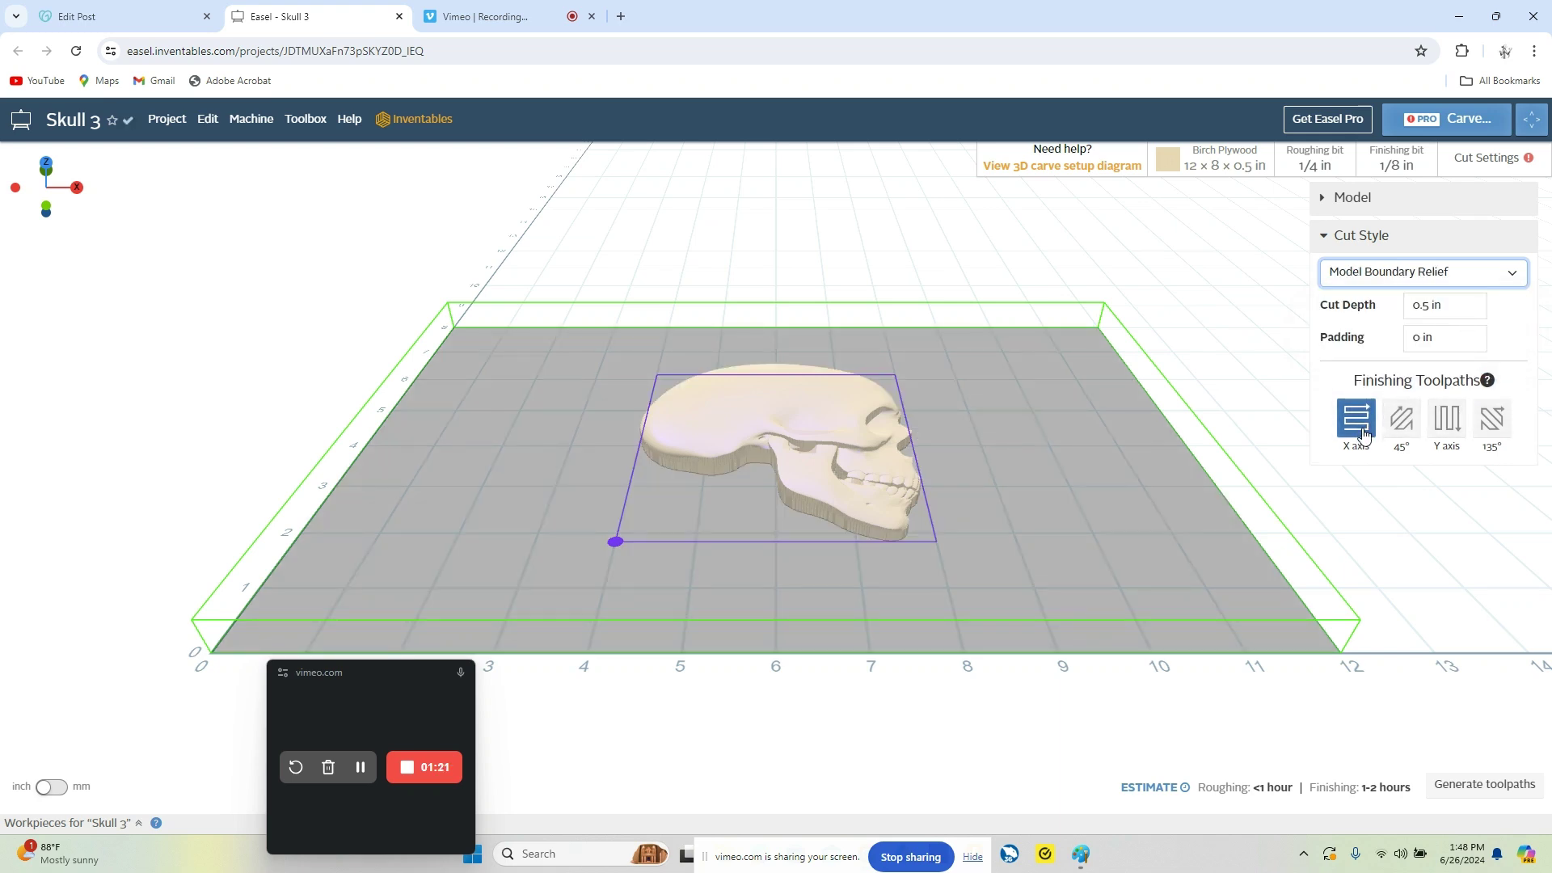
click(1469, 788)
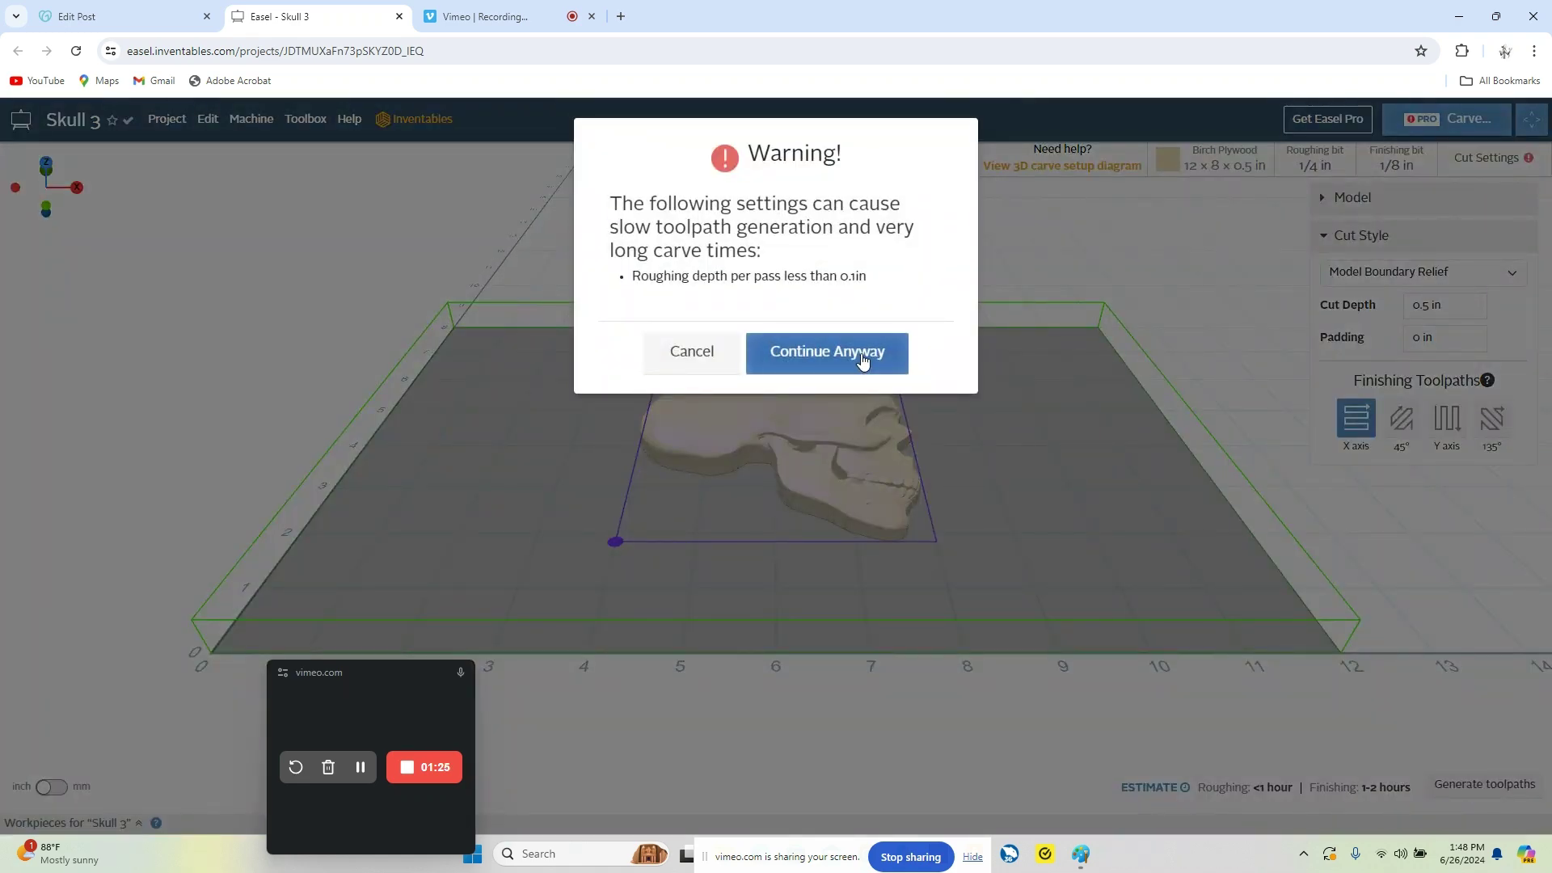
click(862, 358)
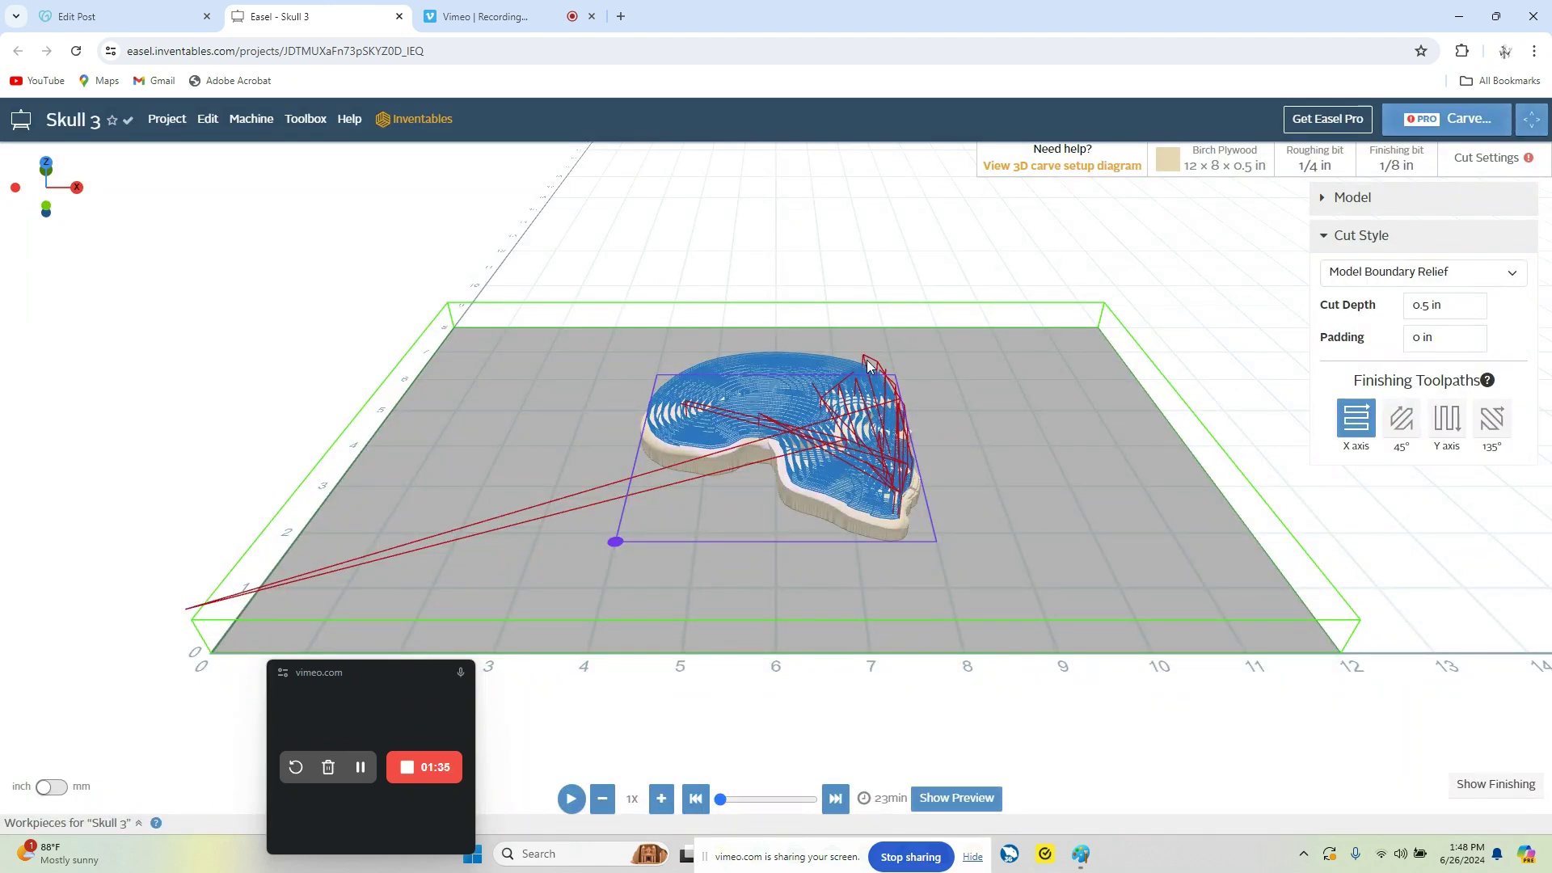
Step: Review the roughing end mills and choose the 1/8 in Carbide Tip Upcut 2 Flute ballnose as the finishing bit
click(1306, 180)
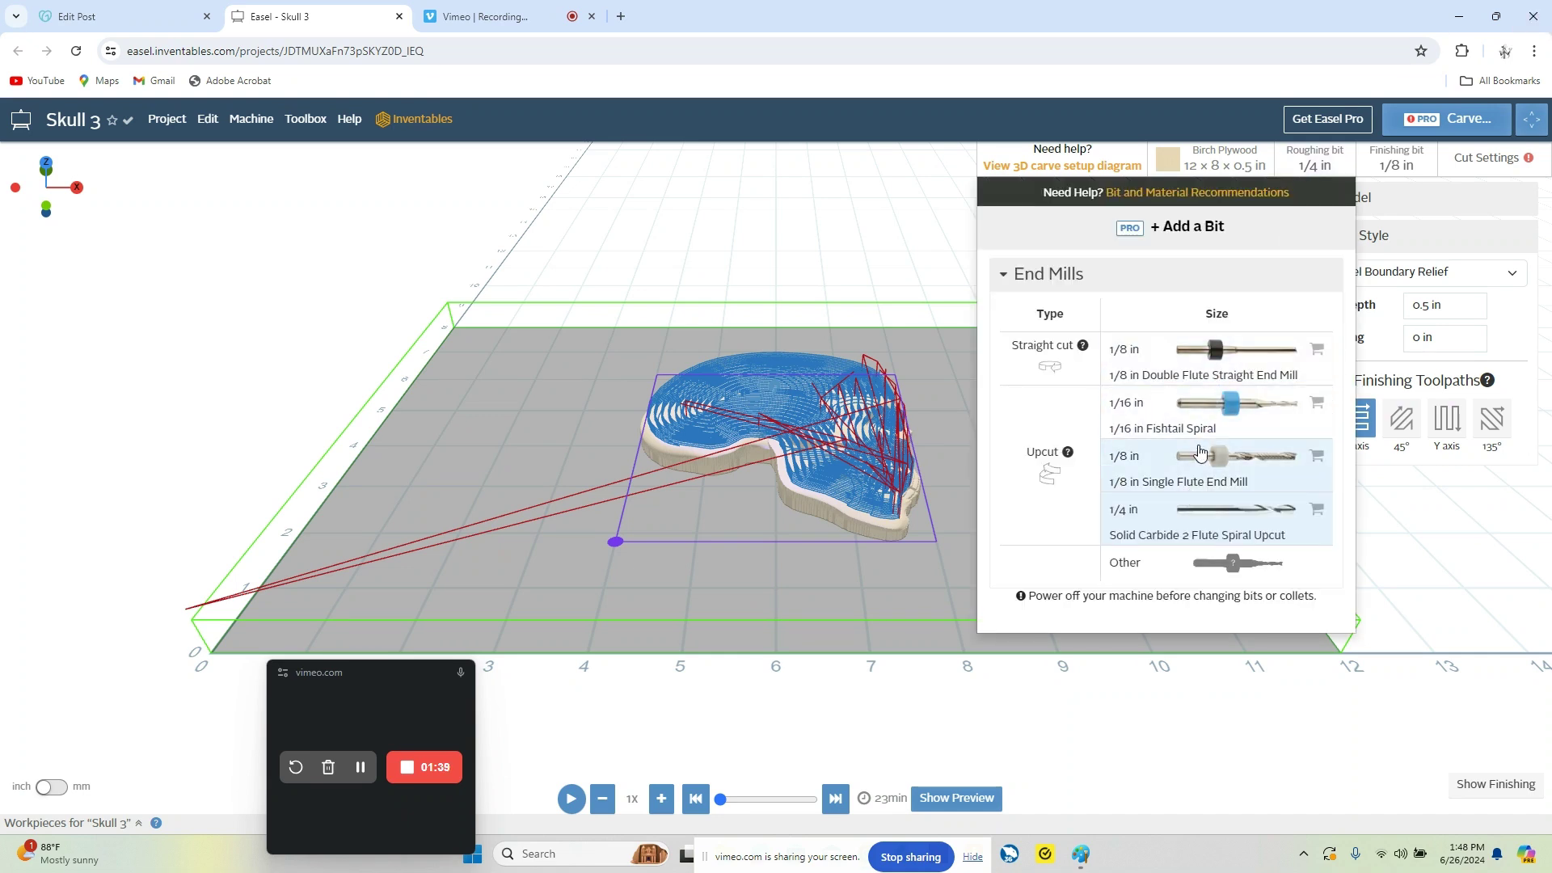
click(1005, 277)
click(1005, 277)
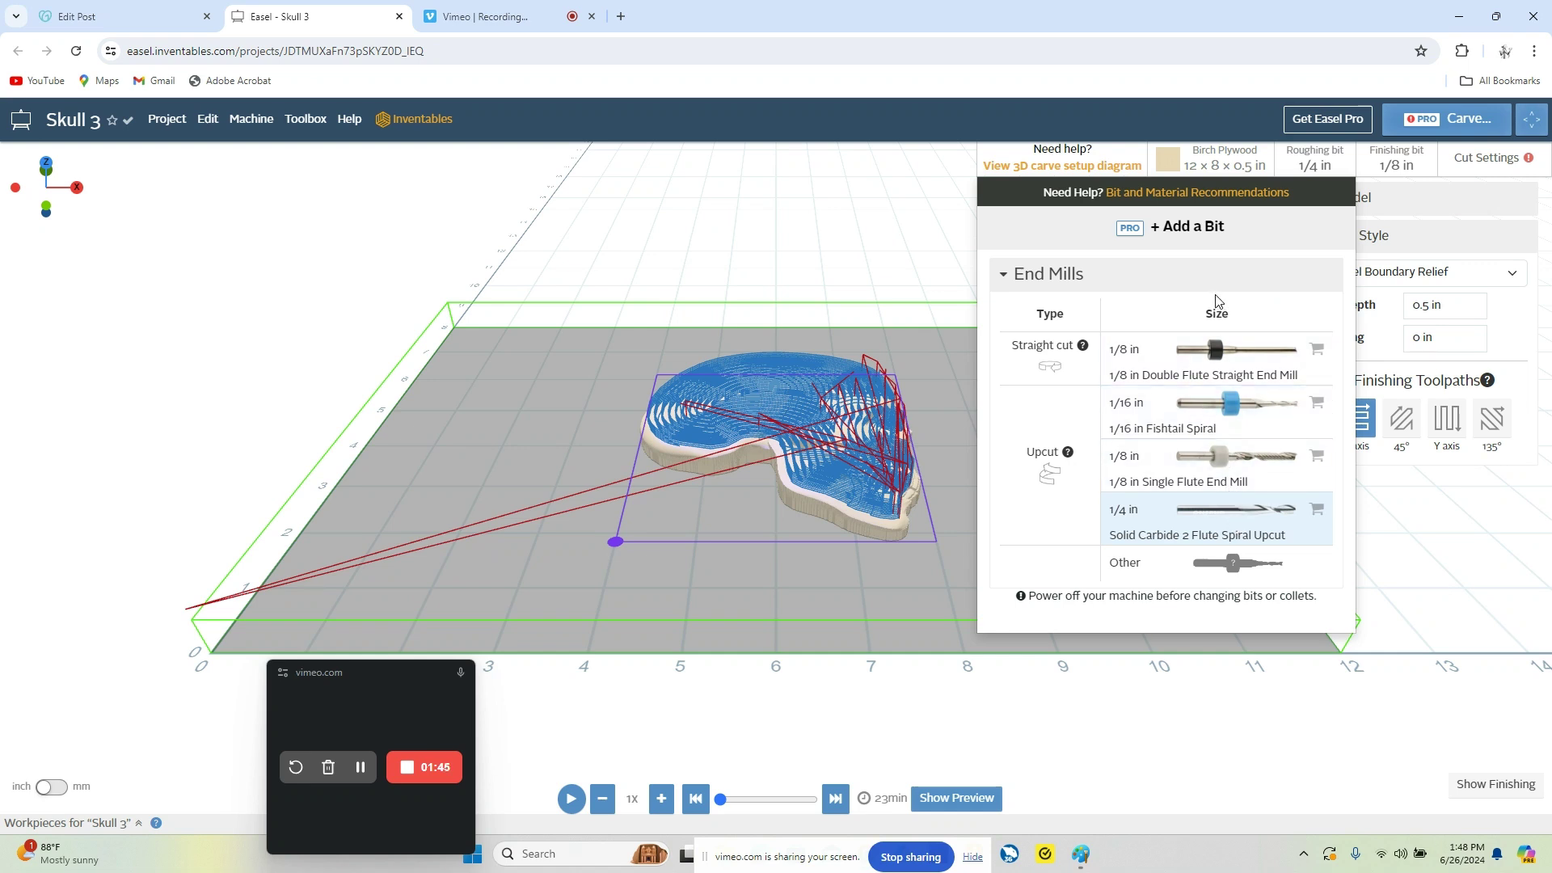
click(1416, 172)
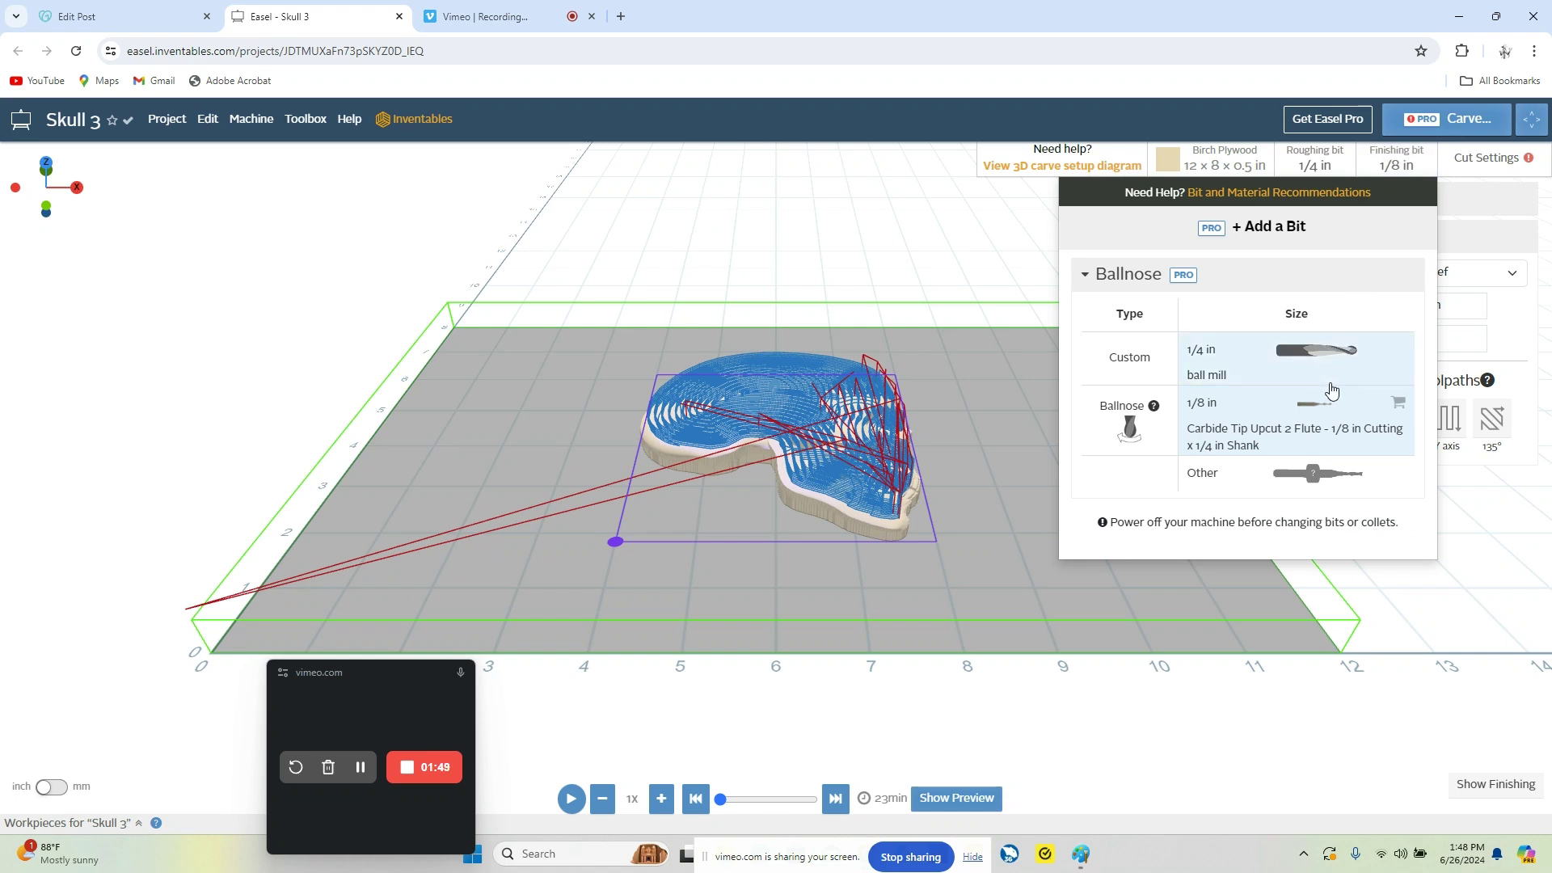
click(1374, 425)
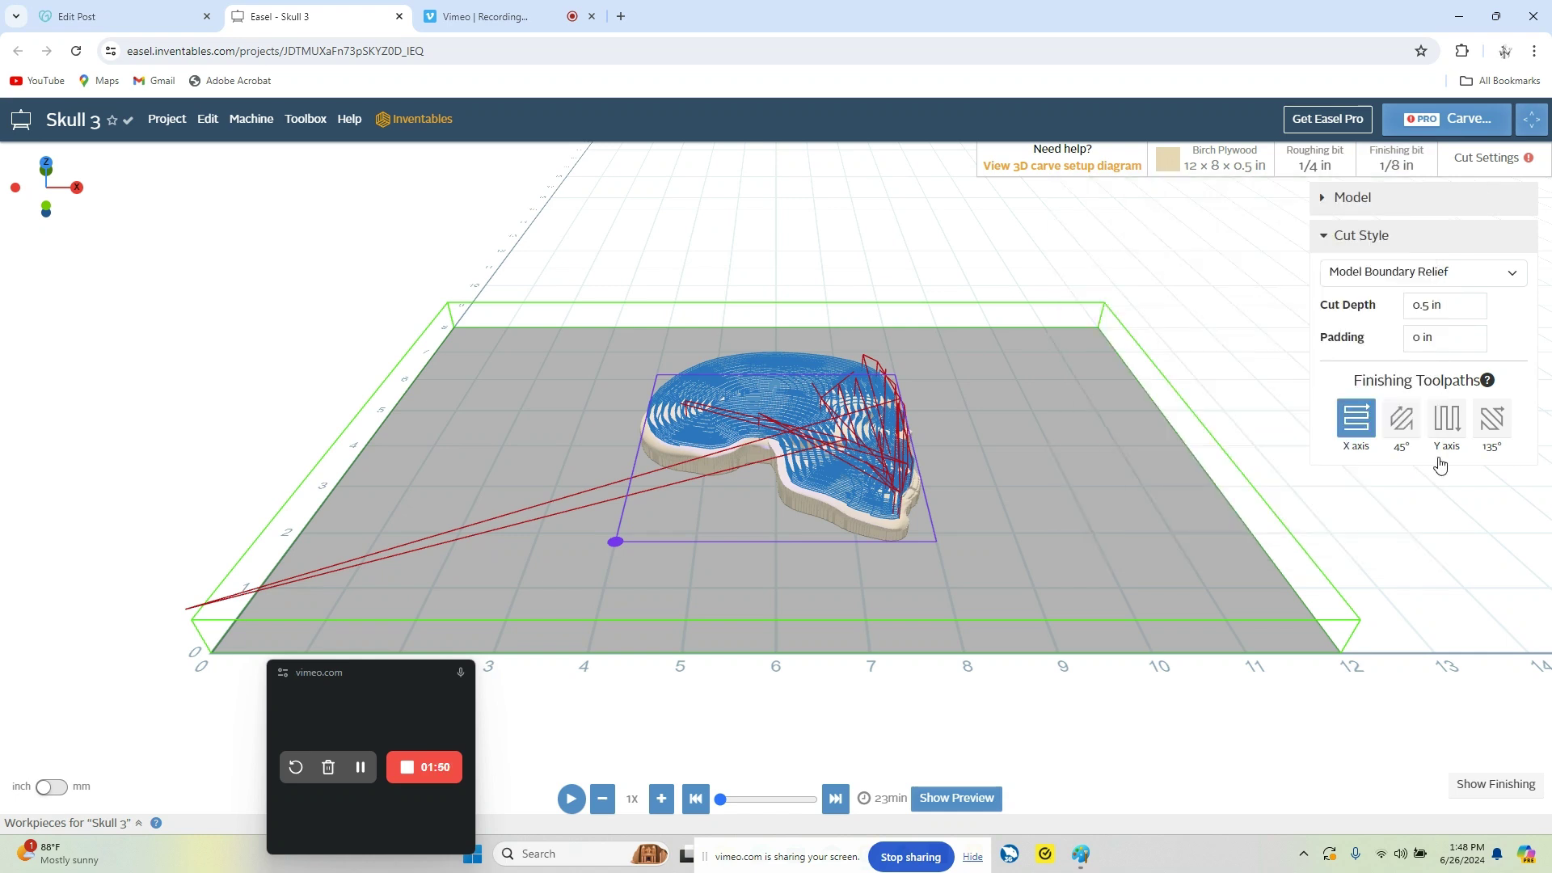
Step: Show the finishing toolpath and briefly play and pause its simulation on the skull
click(1486, 788)
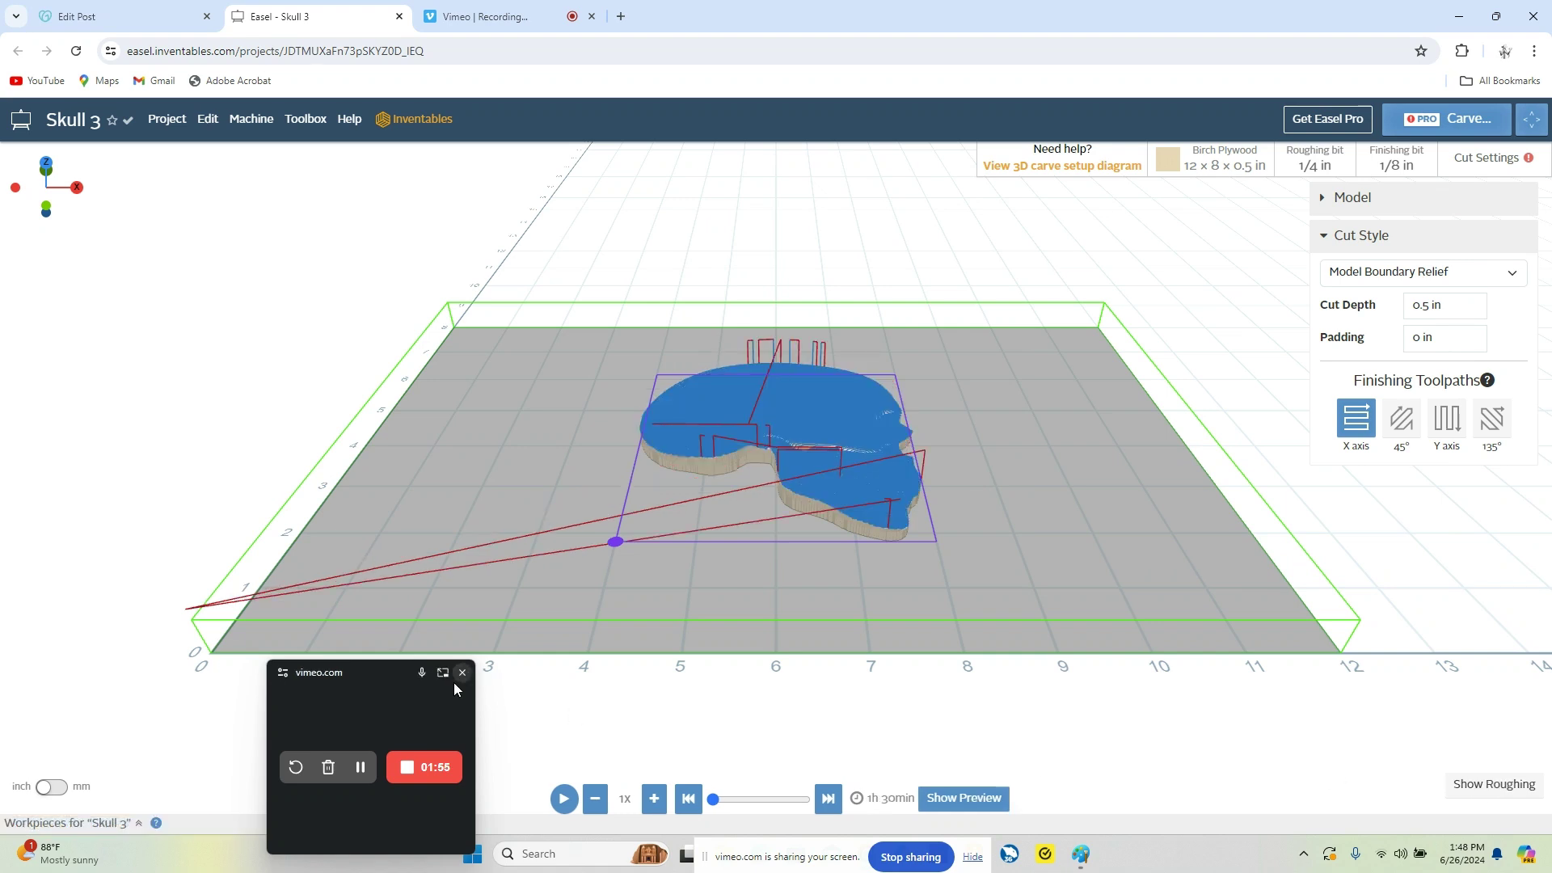
drag(389, 674, 229, 613)
click(564, 799)
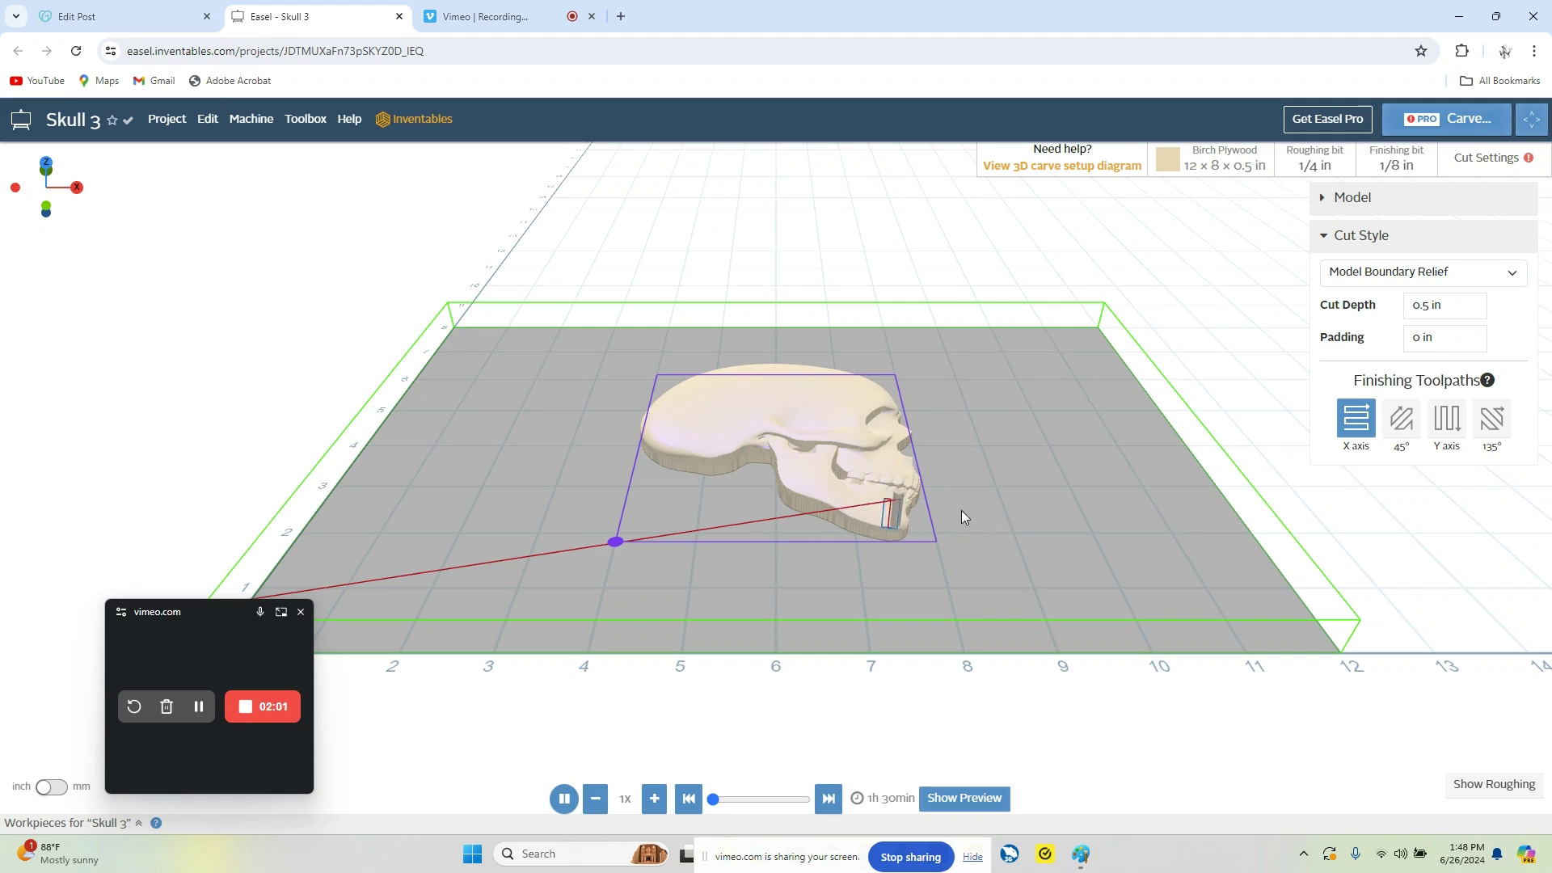
click(565, 798)
mouse_move(1529, 158)
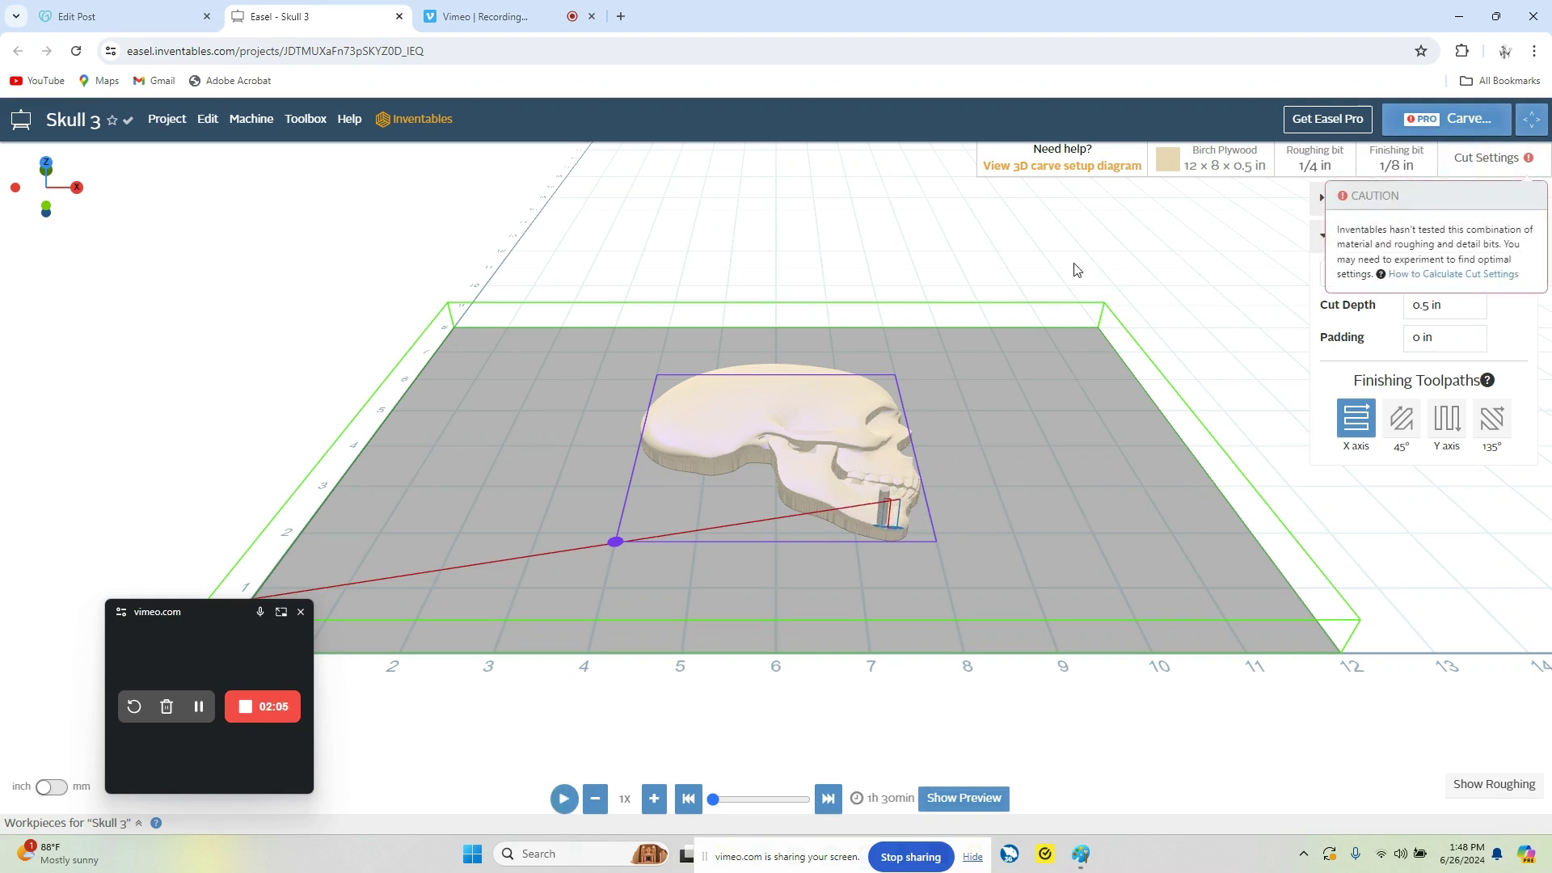
Step: Change the cut style to Rectangle Relief and regenerate the toolpaths, continuing past the warning
click(1347, 244)
click(1346, 243)
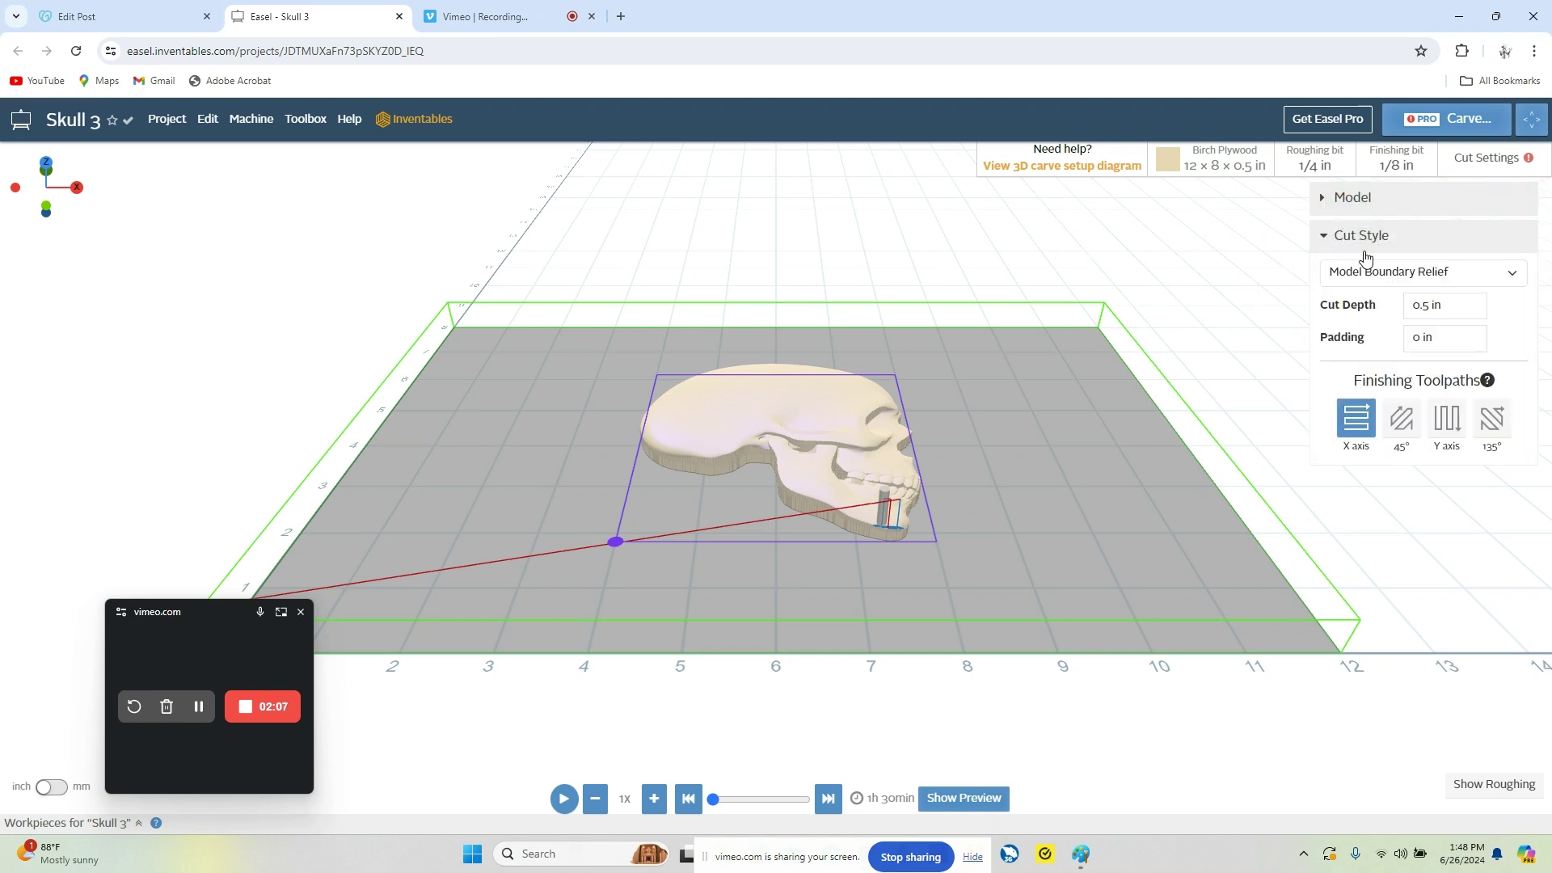
click(1510, 275)
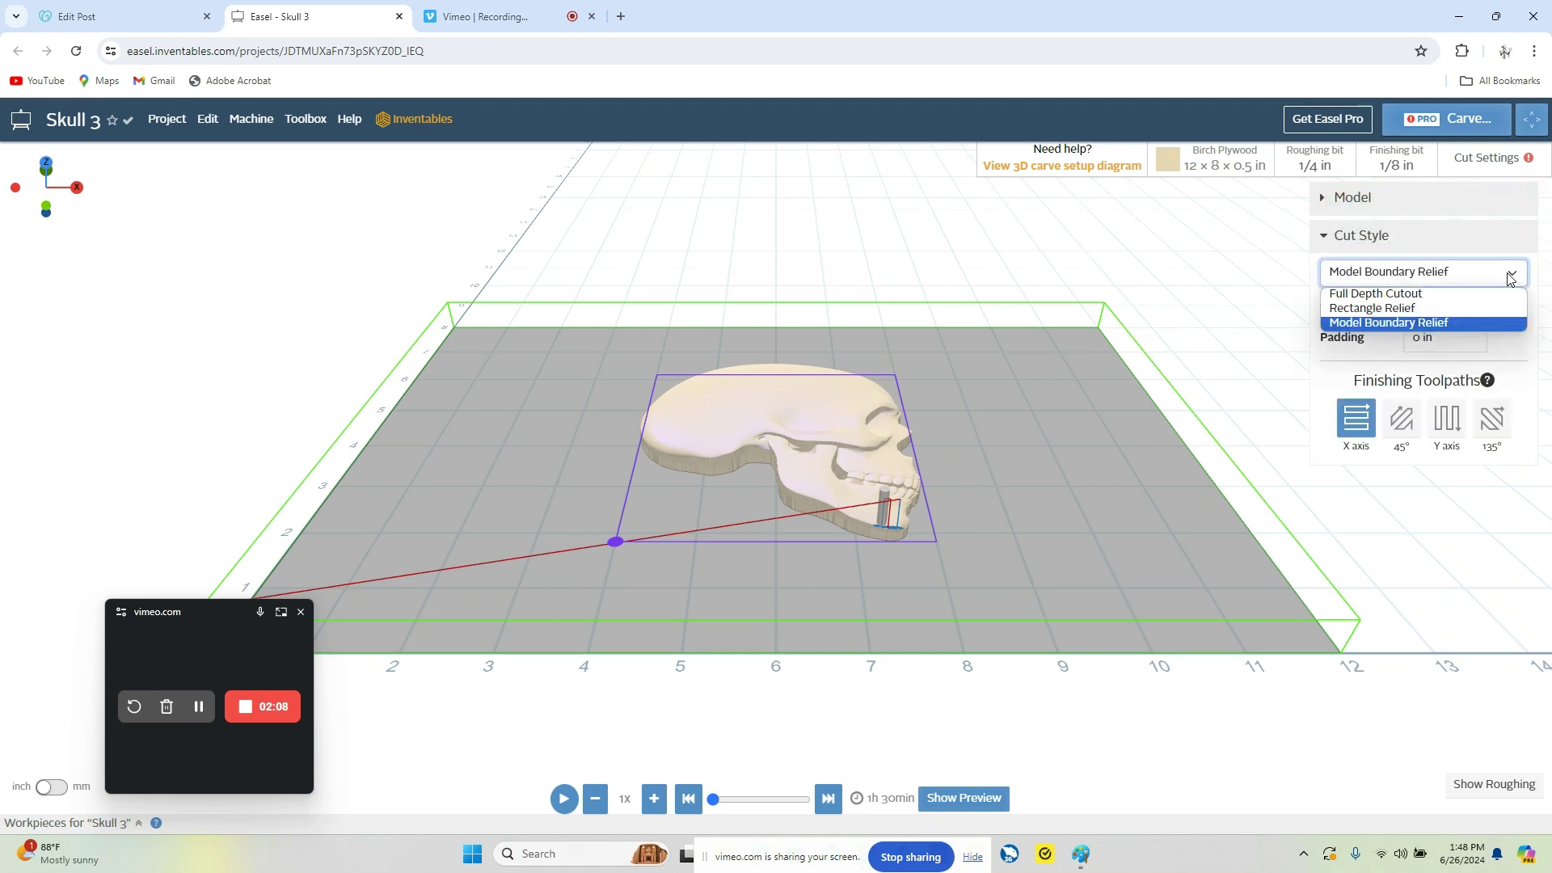
click(1484, 310)
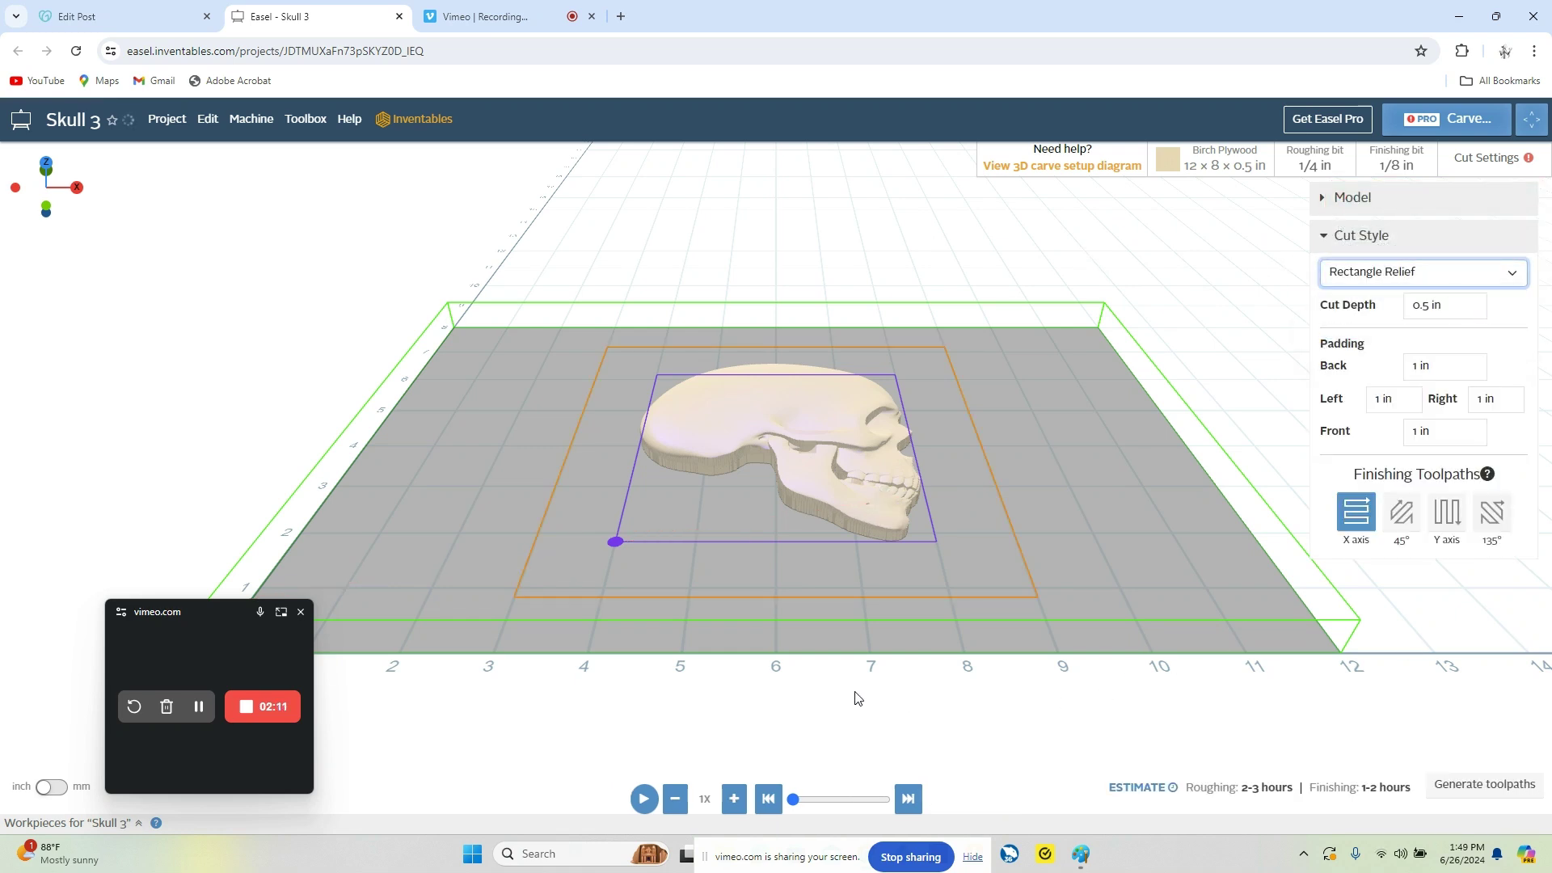
click(1487, 785)
click(809, 351)
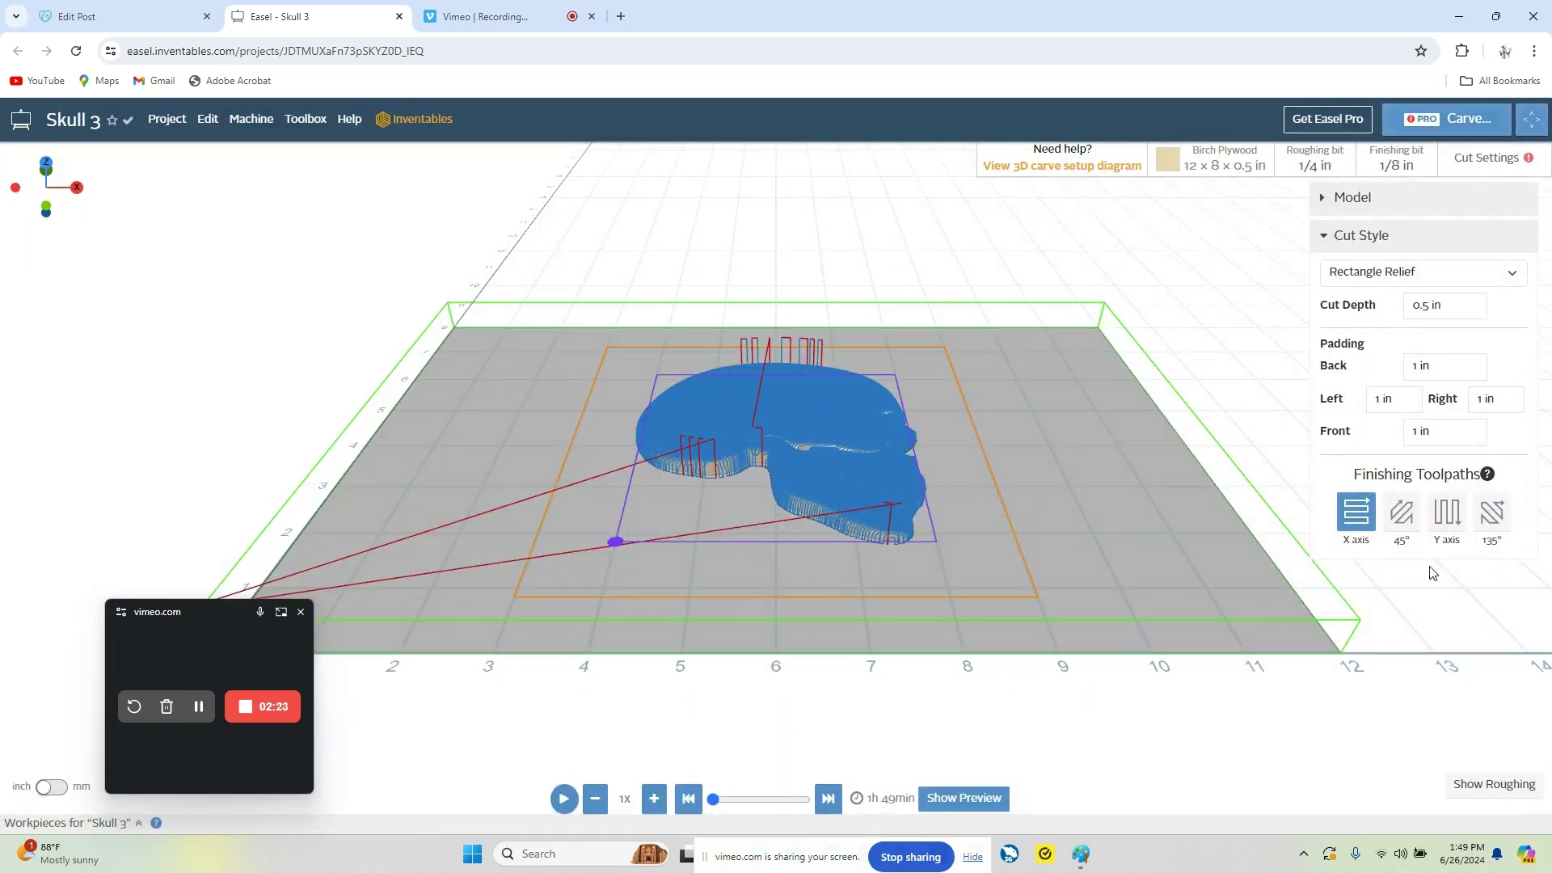
Step: Examine the roughing toolpath of the rectangle relief and the end mills available as roughing bit
click(1494, 784)
click(1492, 788)
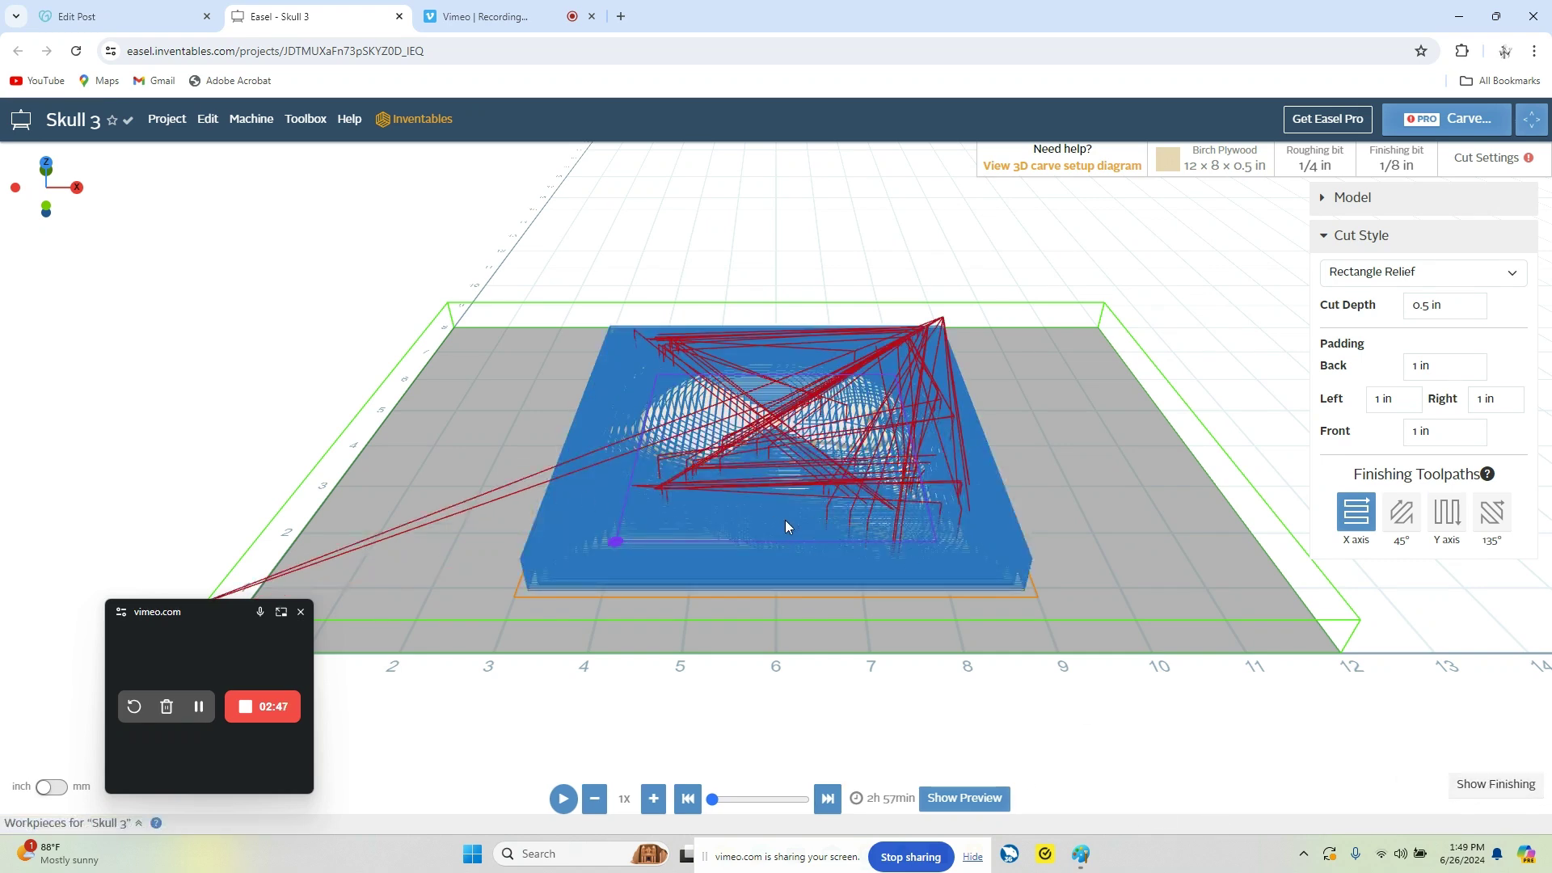
click(1333, 158)
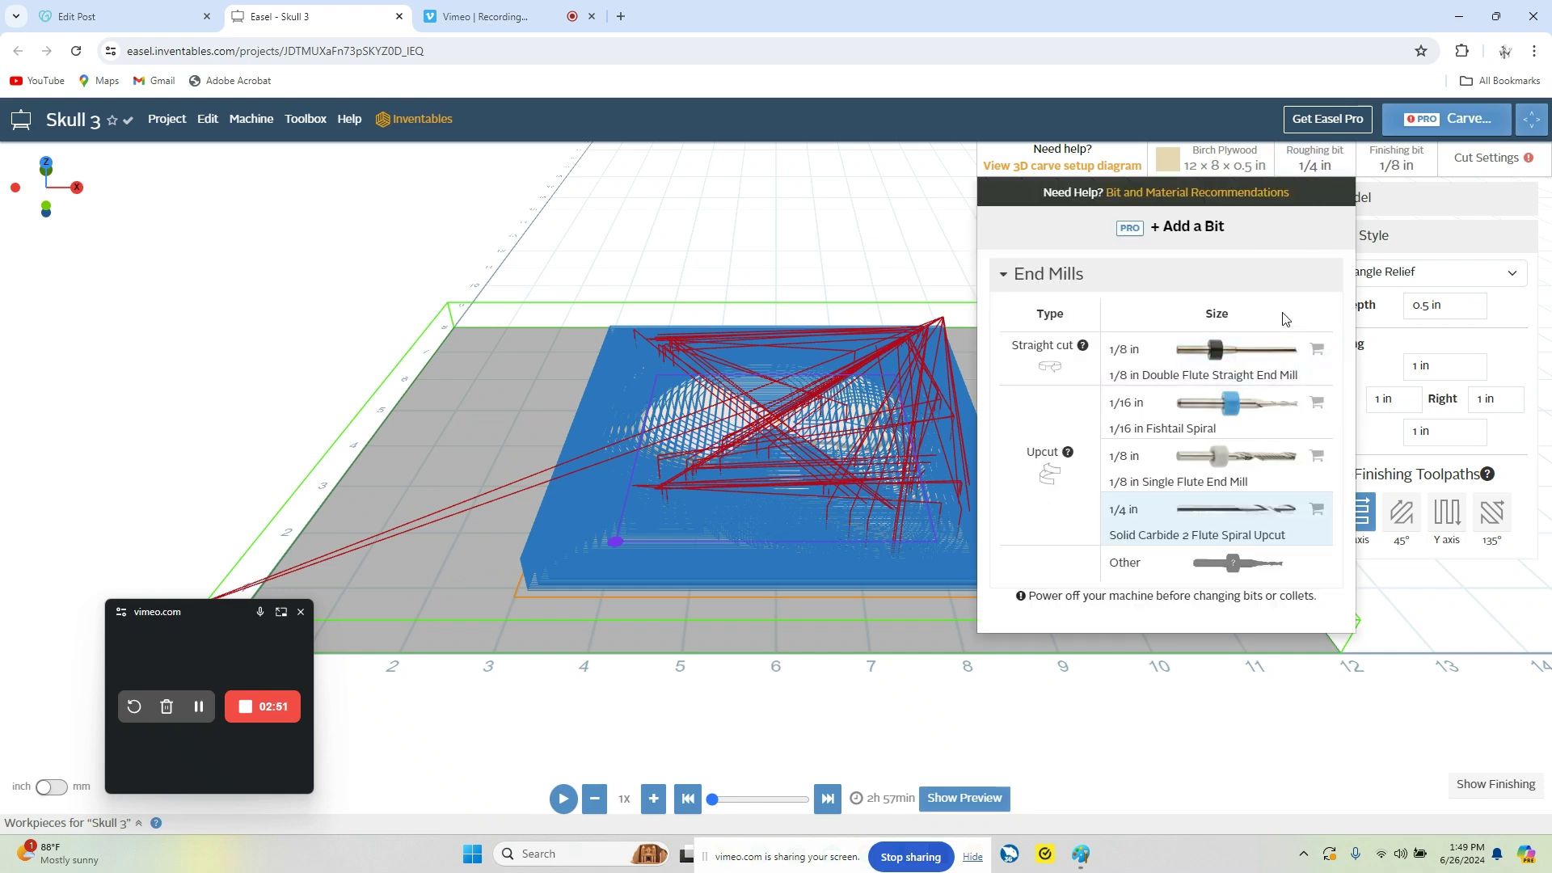
click(1016, 274)
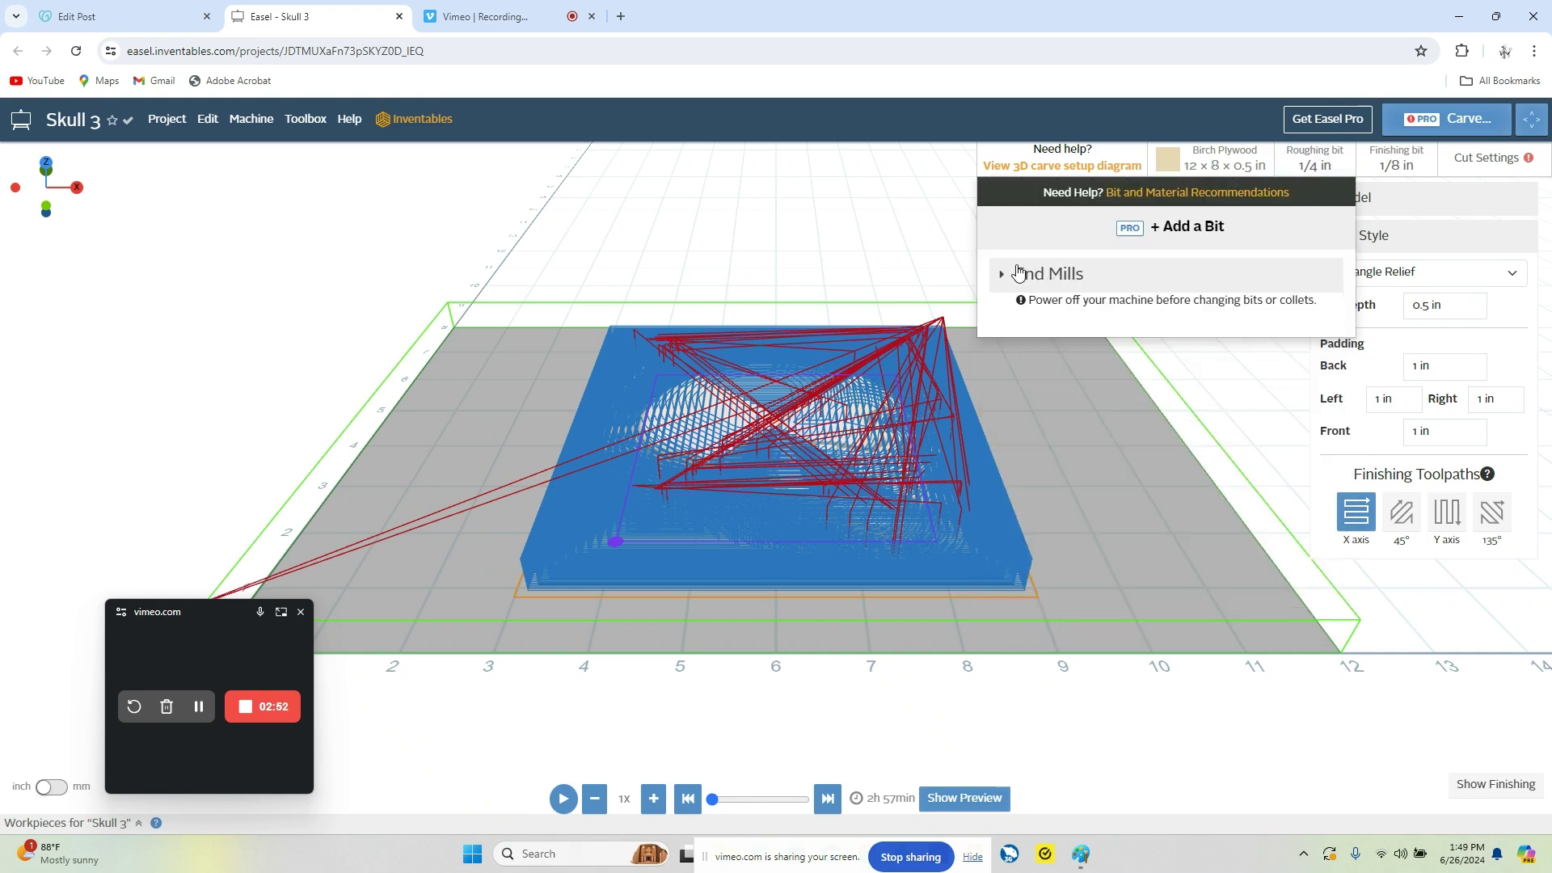
click(1238, 557)
Step: Switch the roughing cut settings to manual and set both the feed rate and the plunge rate to 50 in/min
click(1487, 158)
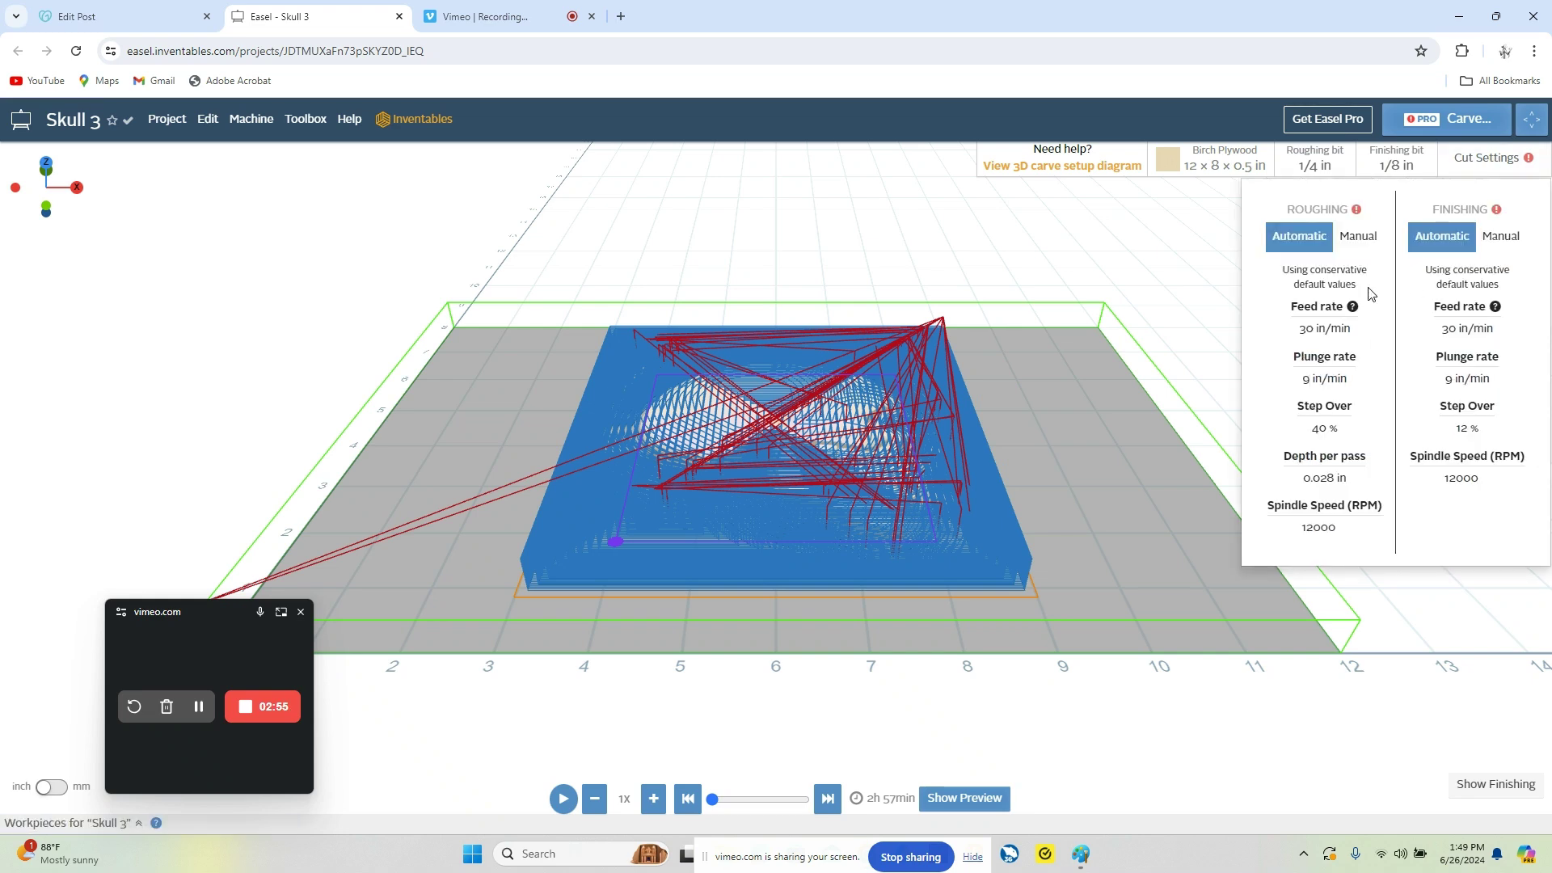
click(1358, 236)
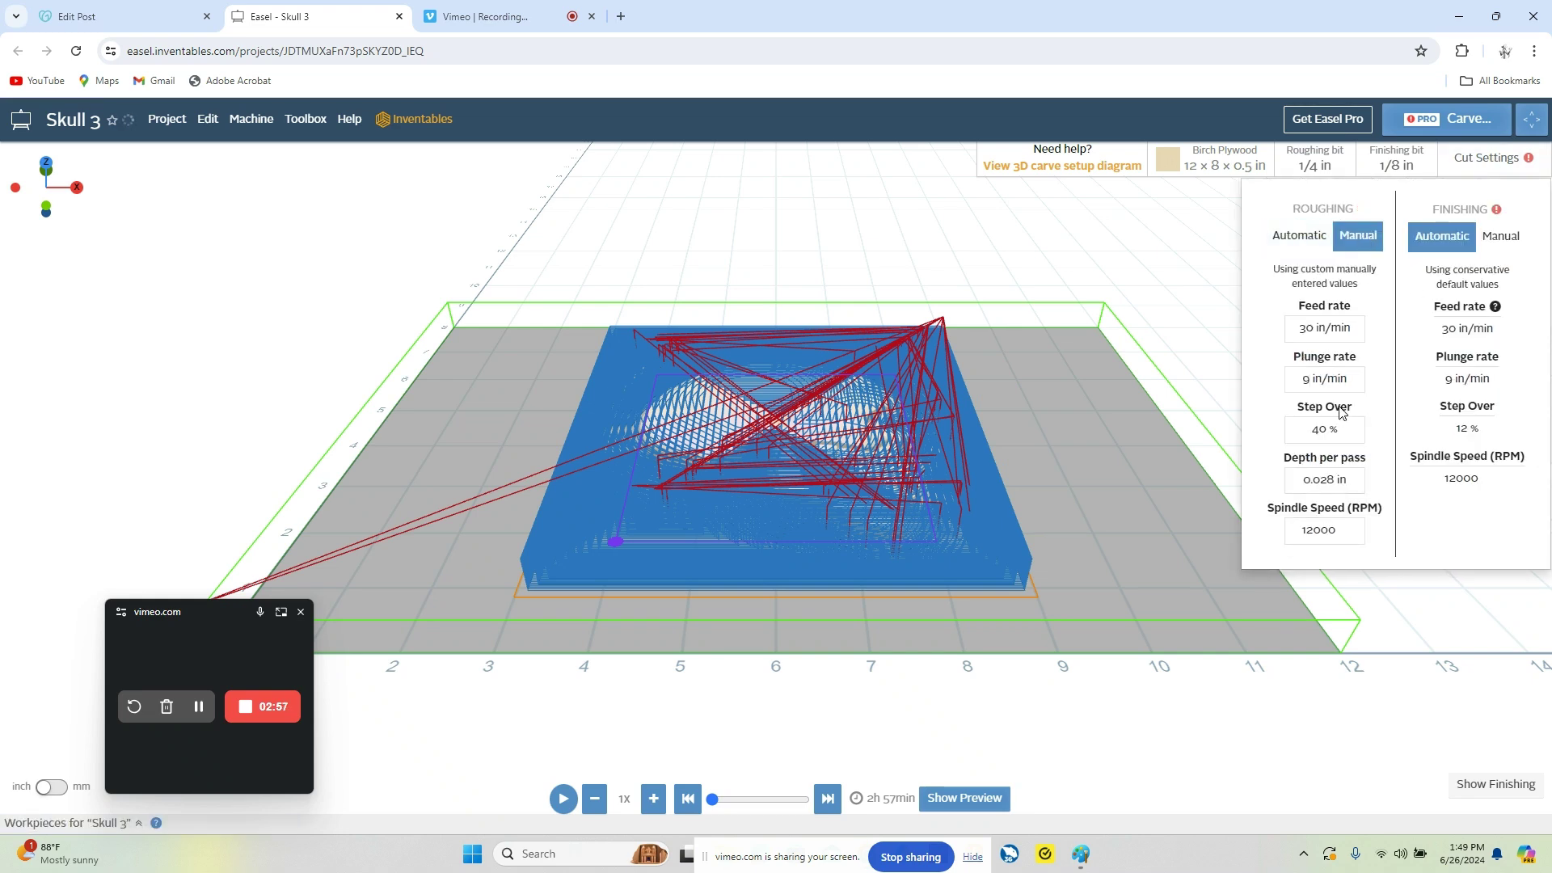
click(1326, 327)
click(1224, 353)
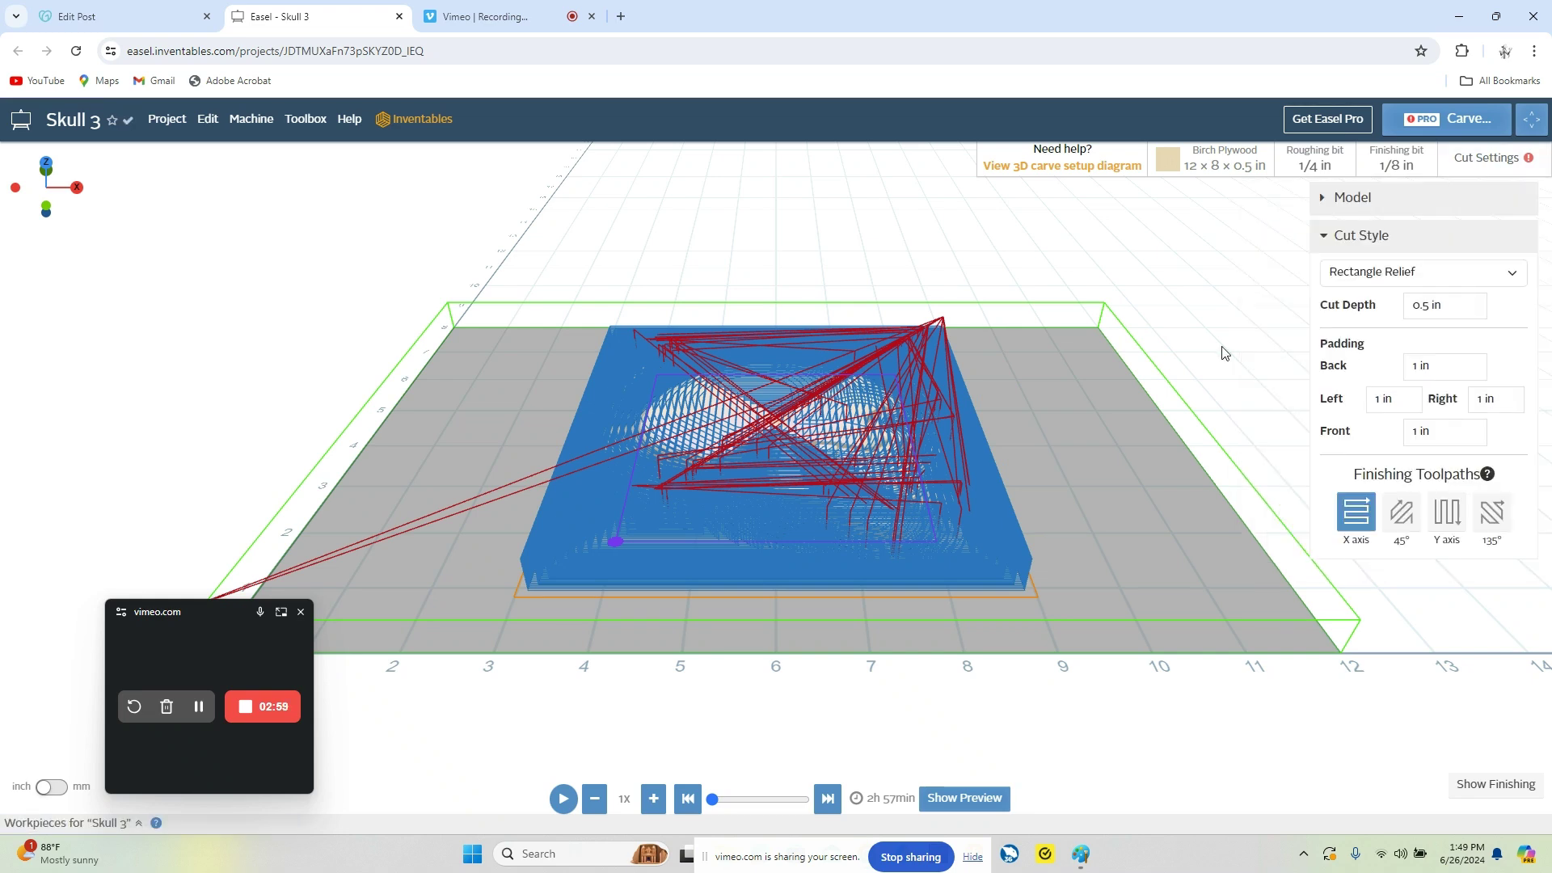
click(1488, 157)
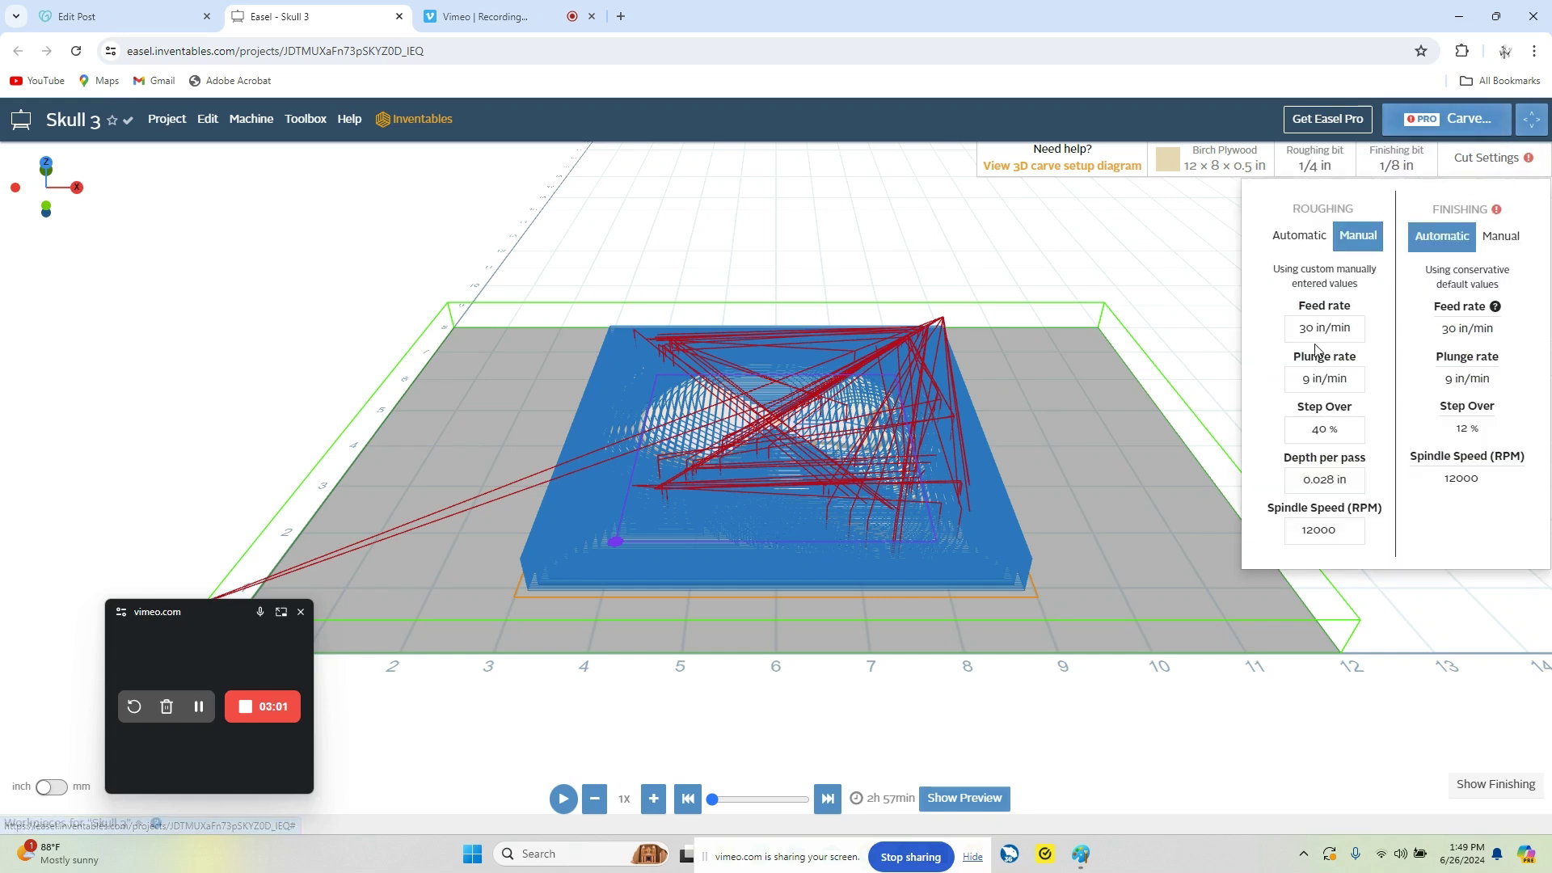
click(1359, 329)
text(50)
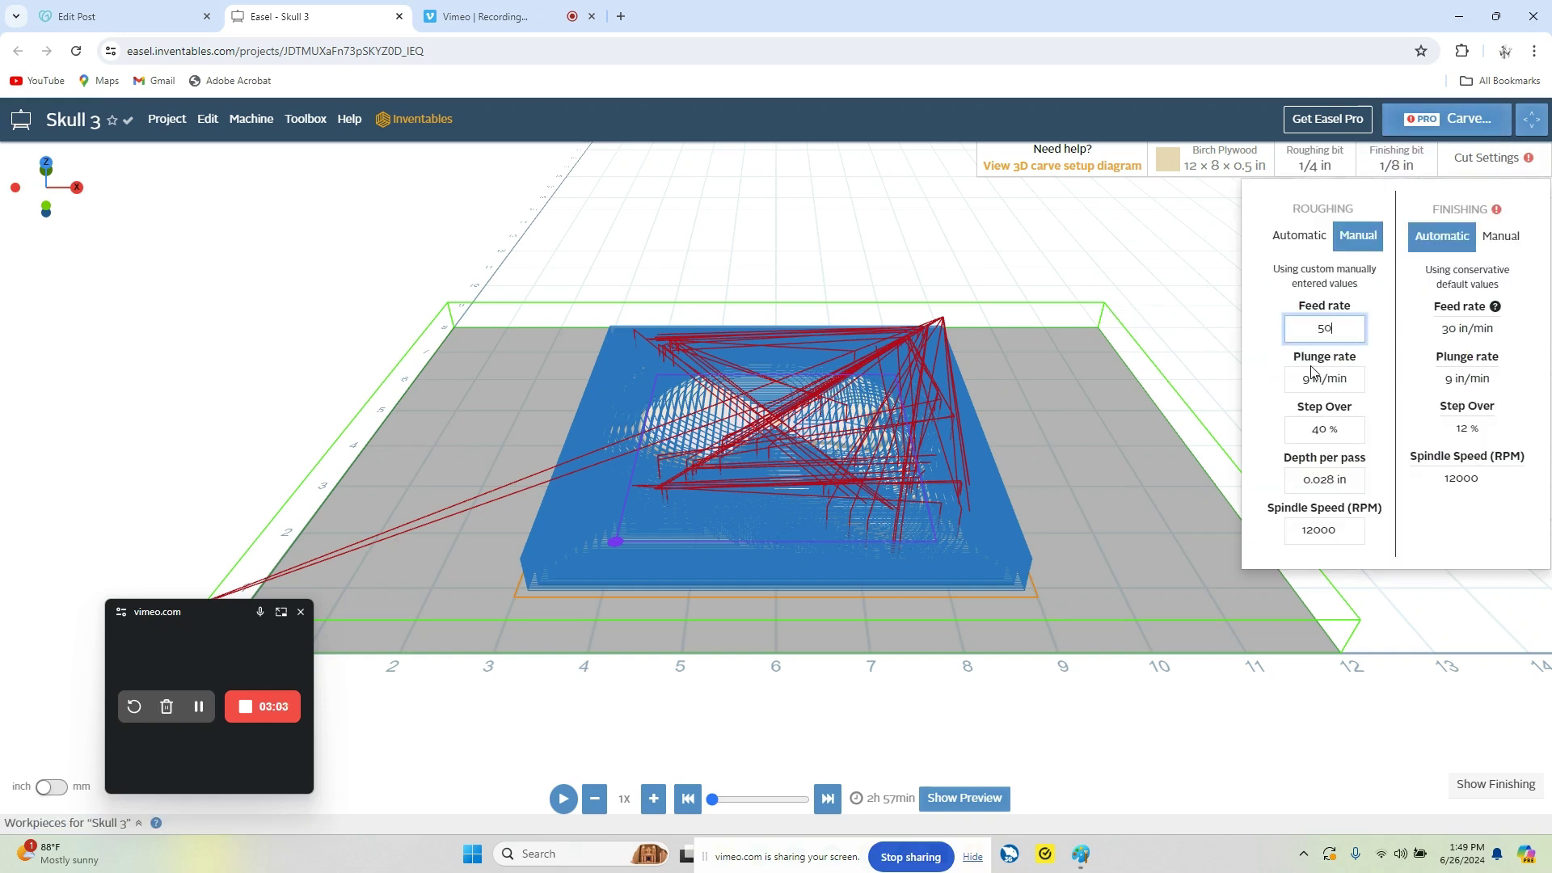
click(1315, 374)
text(50)
Step: Set the roughing depth per pass to 0.125 in
drag(1349, 425, 1244, 430)
click(1346, 478)
click(1230, 485)
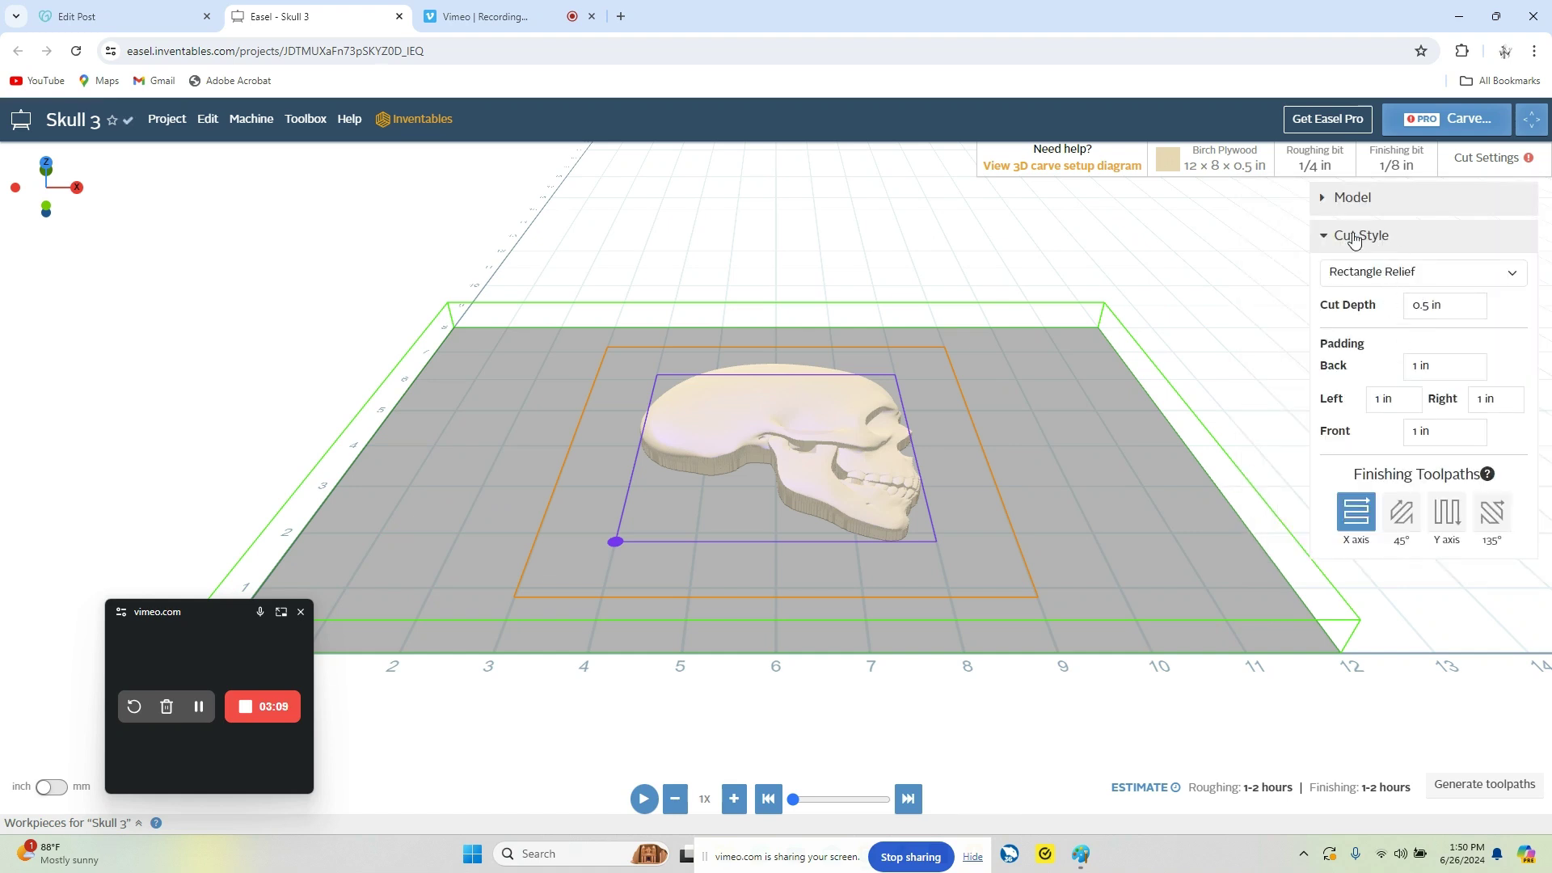
click(1486, 158)
click(1340, 482)
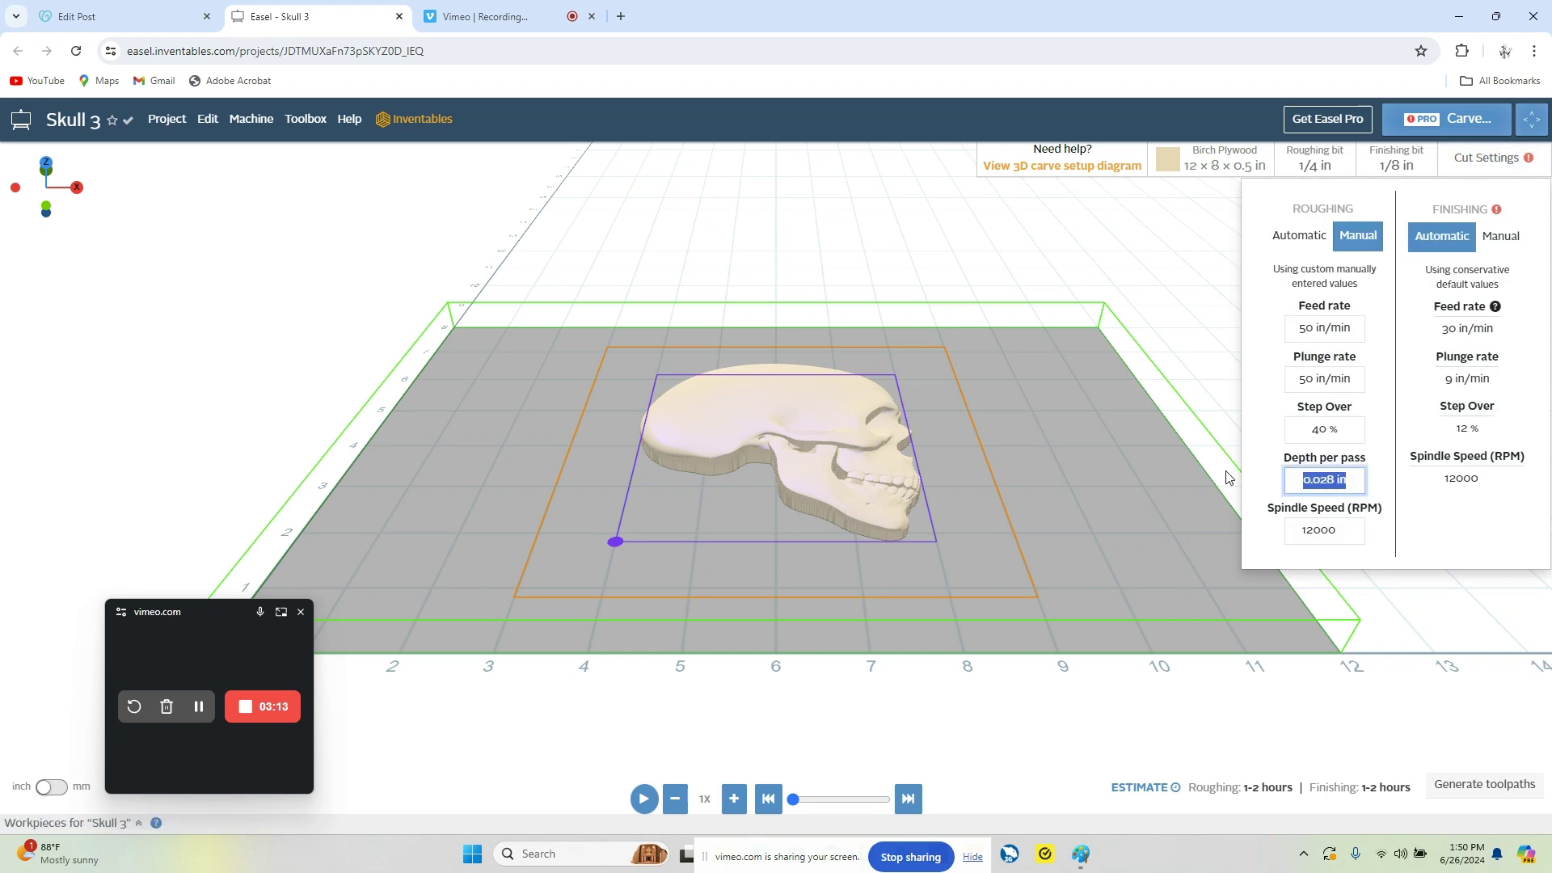
text(.125)
key(Return)
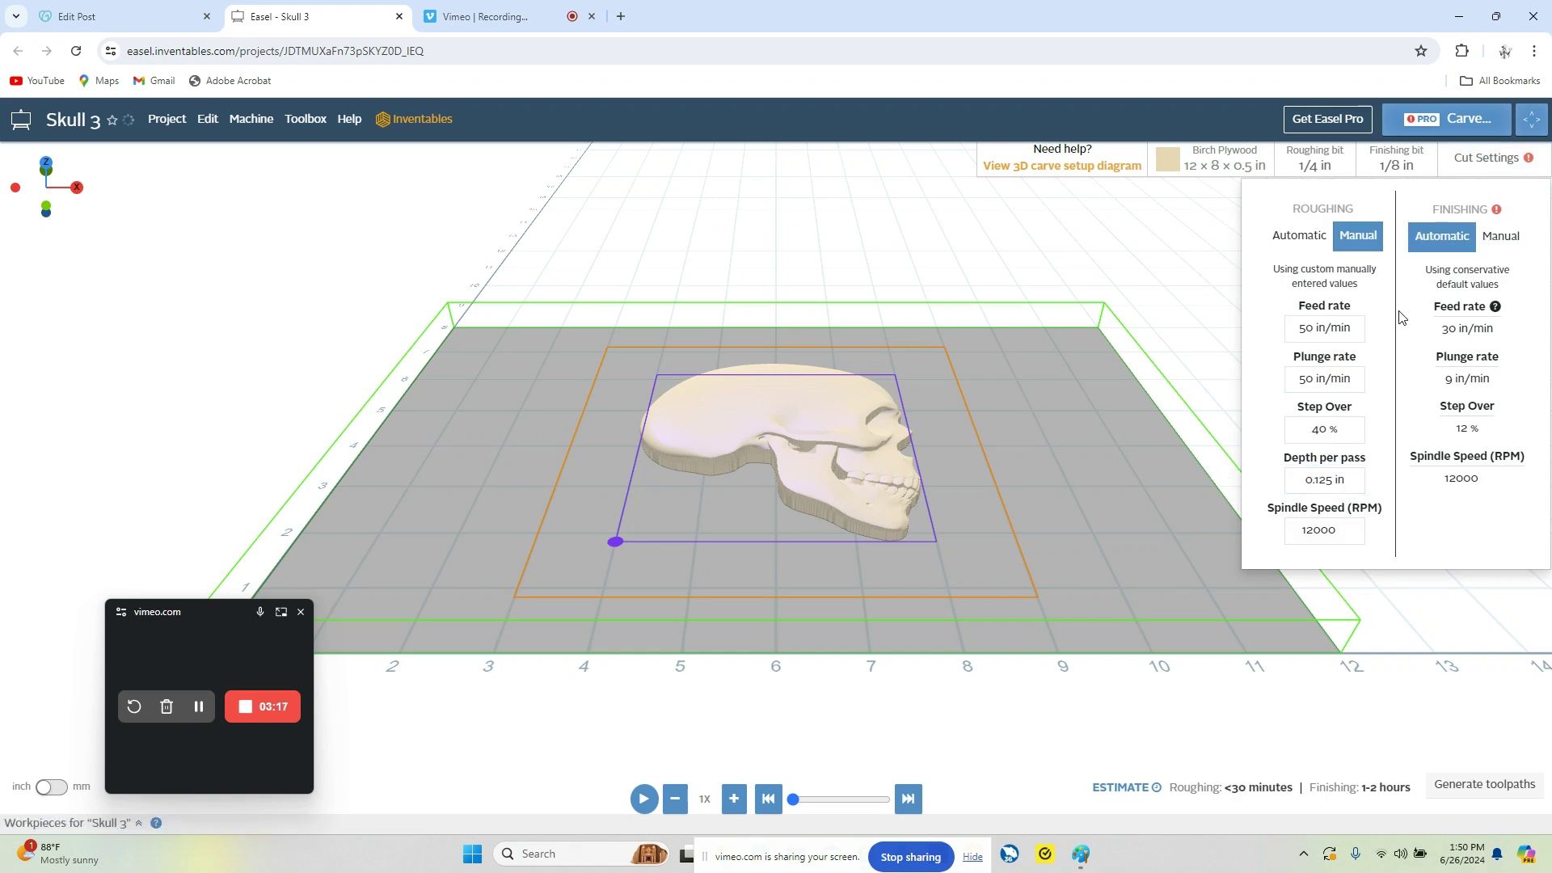
Step: Switch the finishing cut settings to manual and set both the feed rate and the plunge rate to 50 in/min
click(1504, 238)
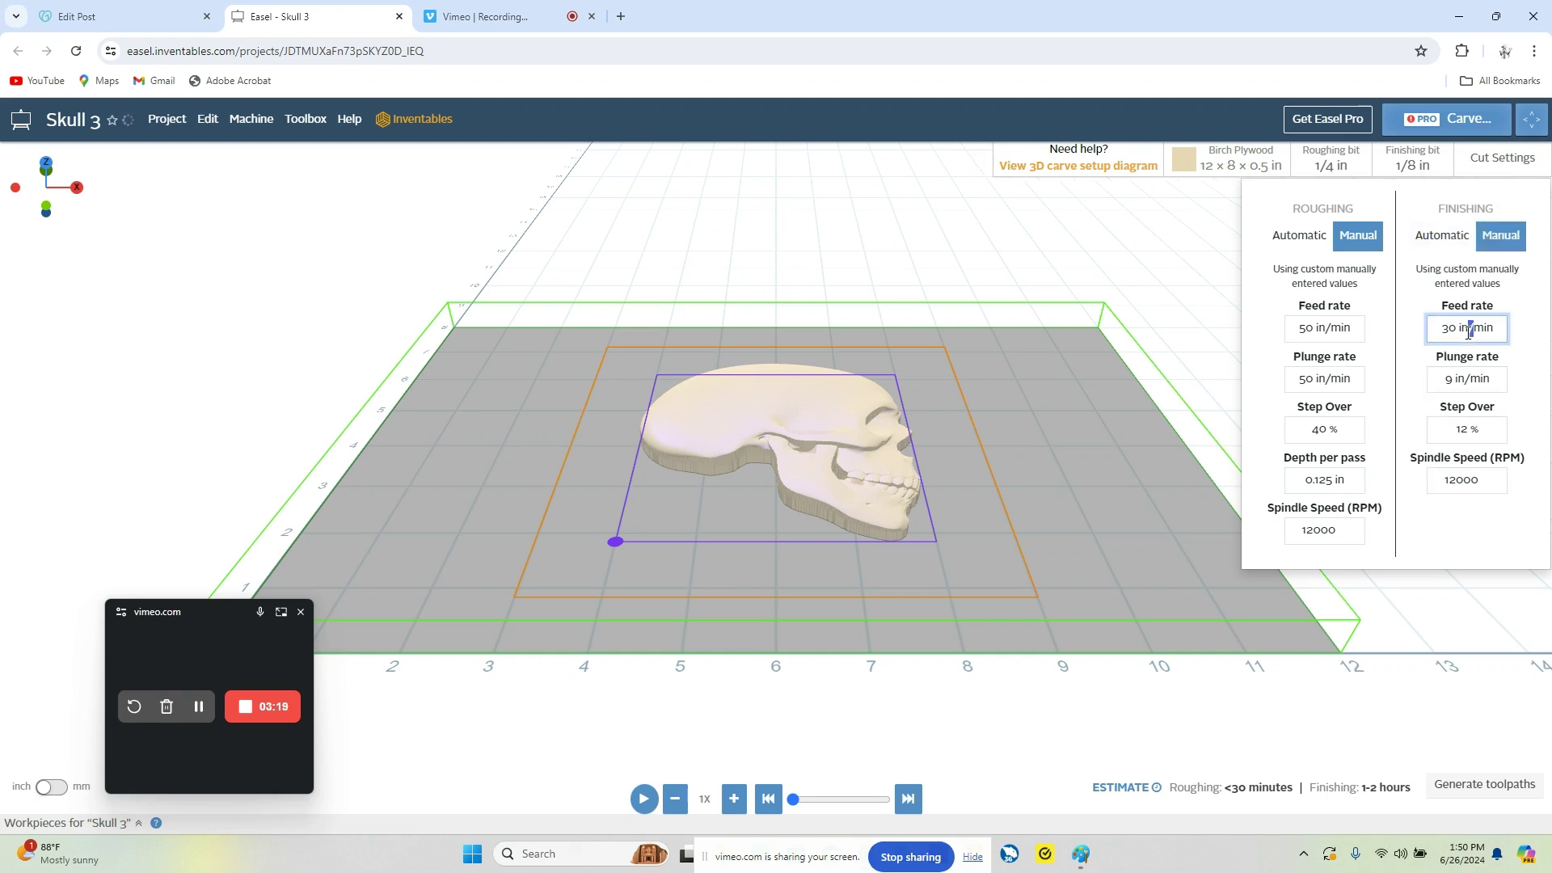
triple_click(1468, 330)
text(50)
triple_click(1461, 380)
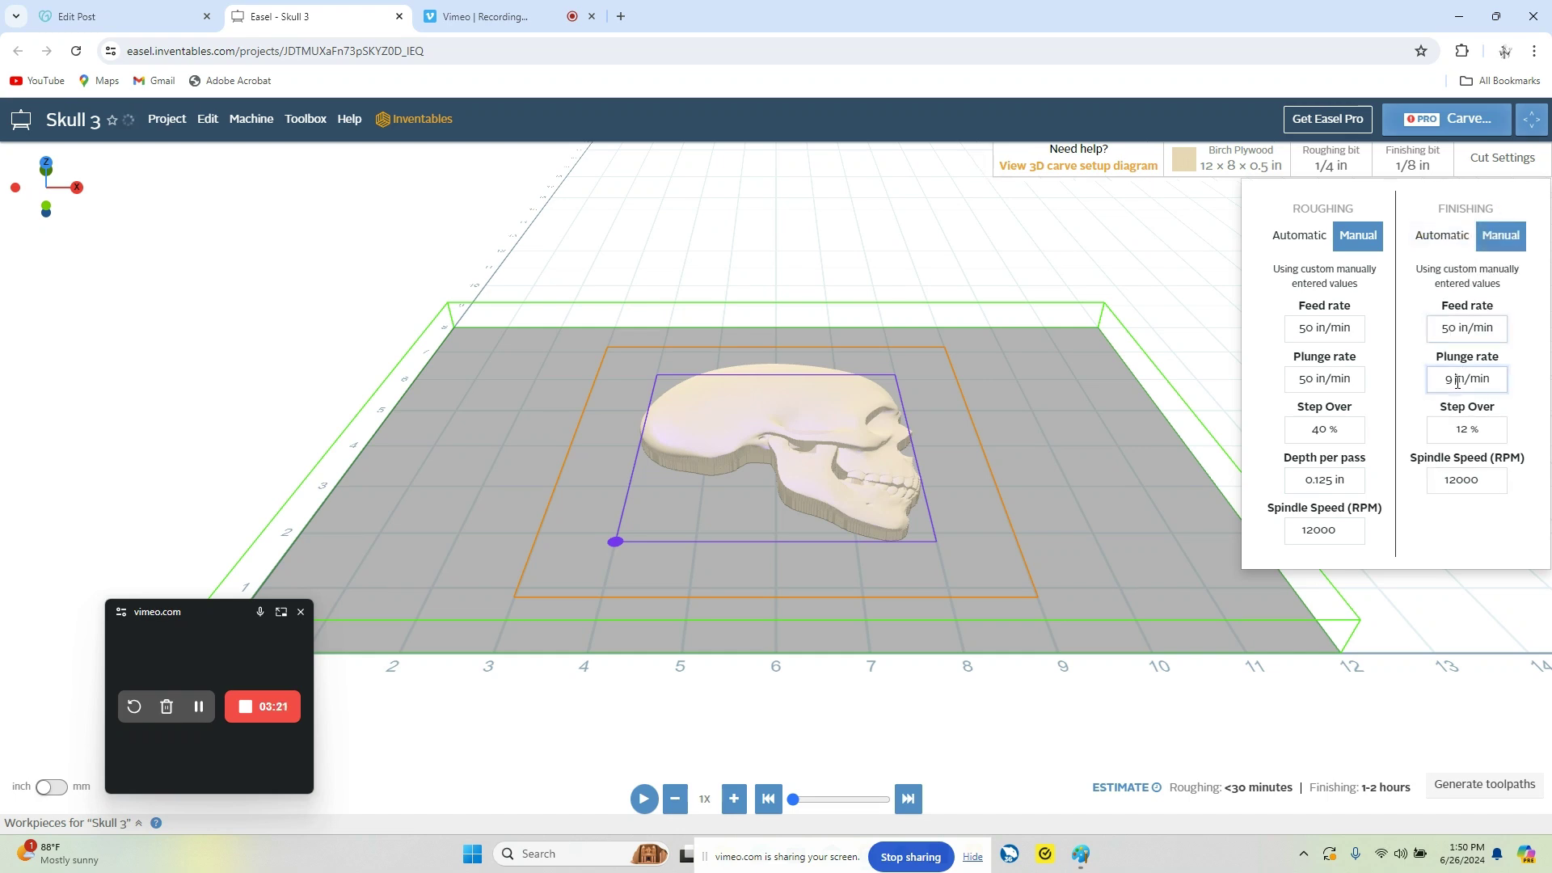
text(50)
Step: Set the finishing step over to 10 % and regenerate the toolpaths
click(1471, 430)
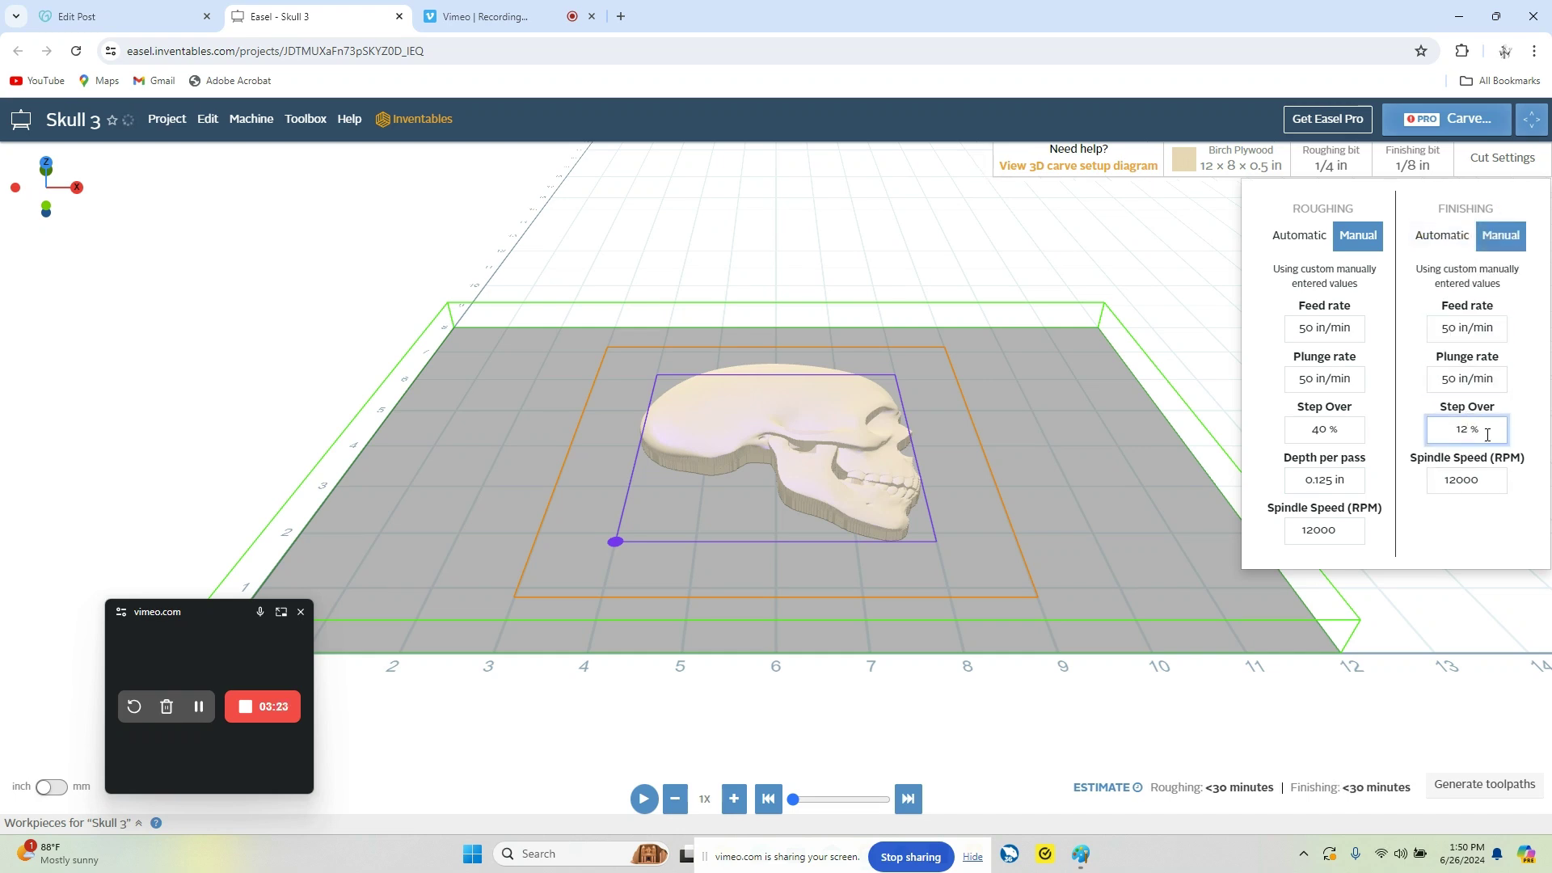
drag(1490, 429, 1423, 430)
text(10)
click(1441, 643)
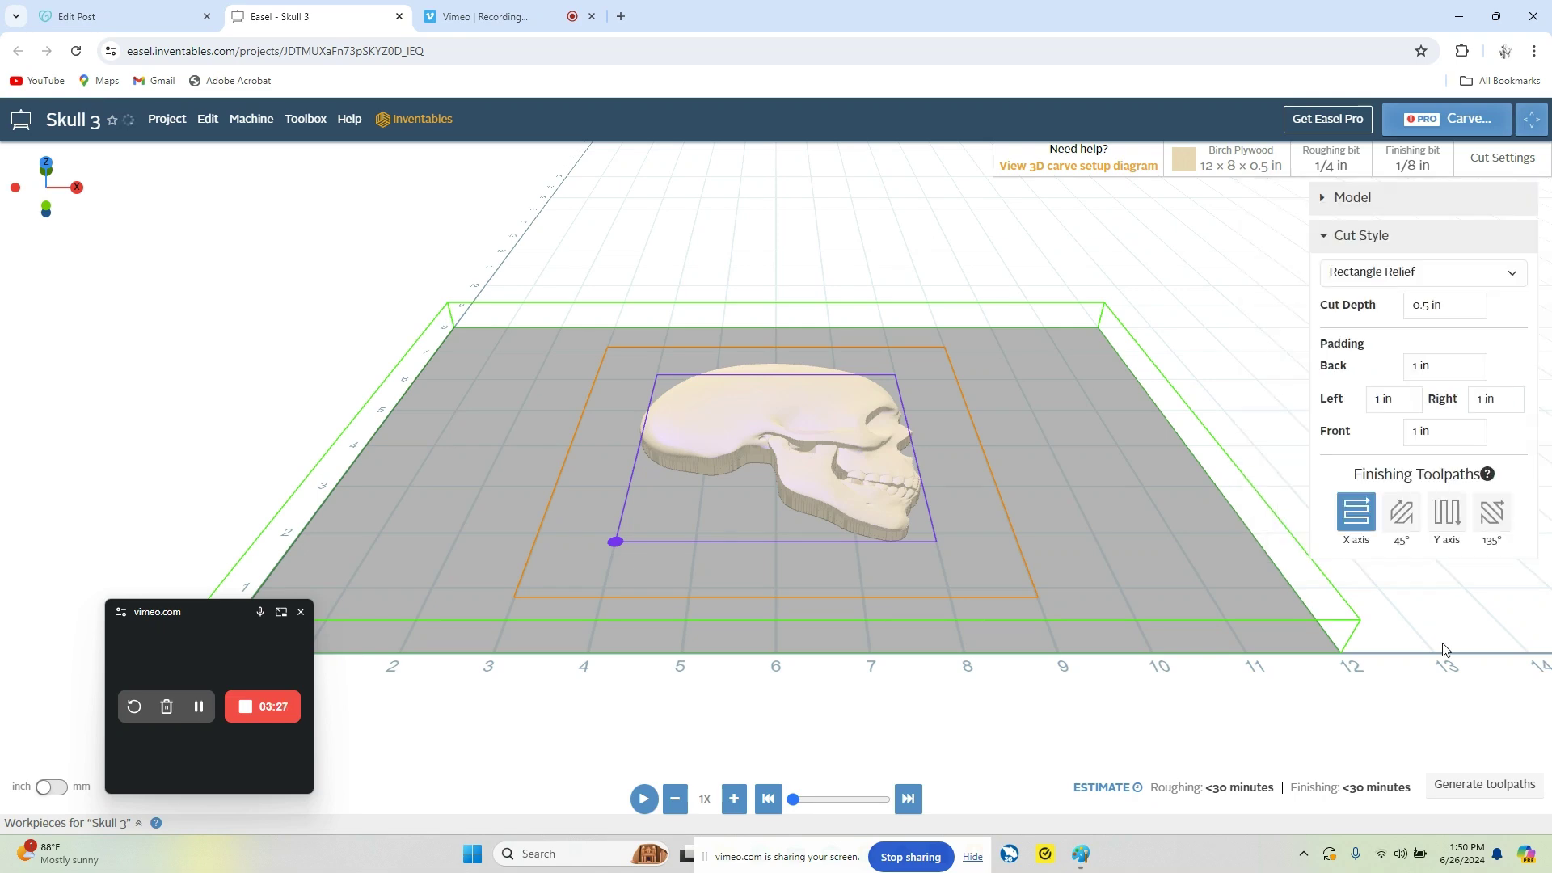
click(1485, 784)
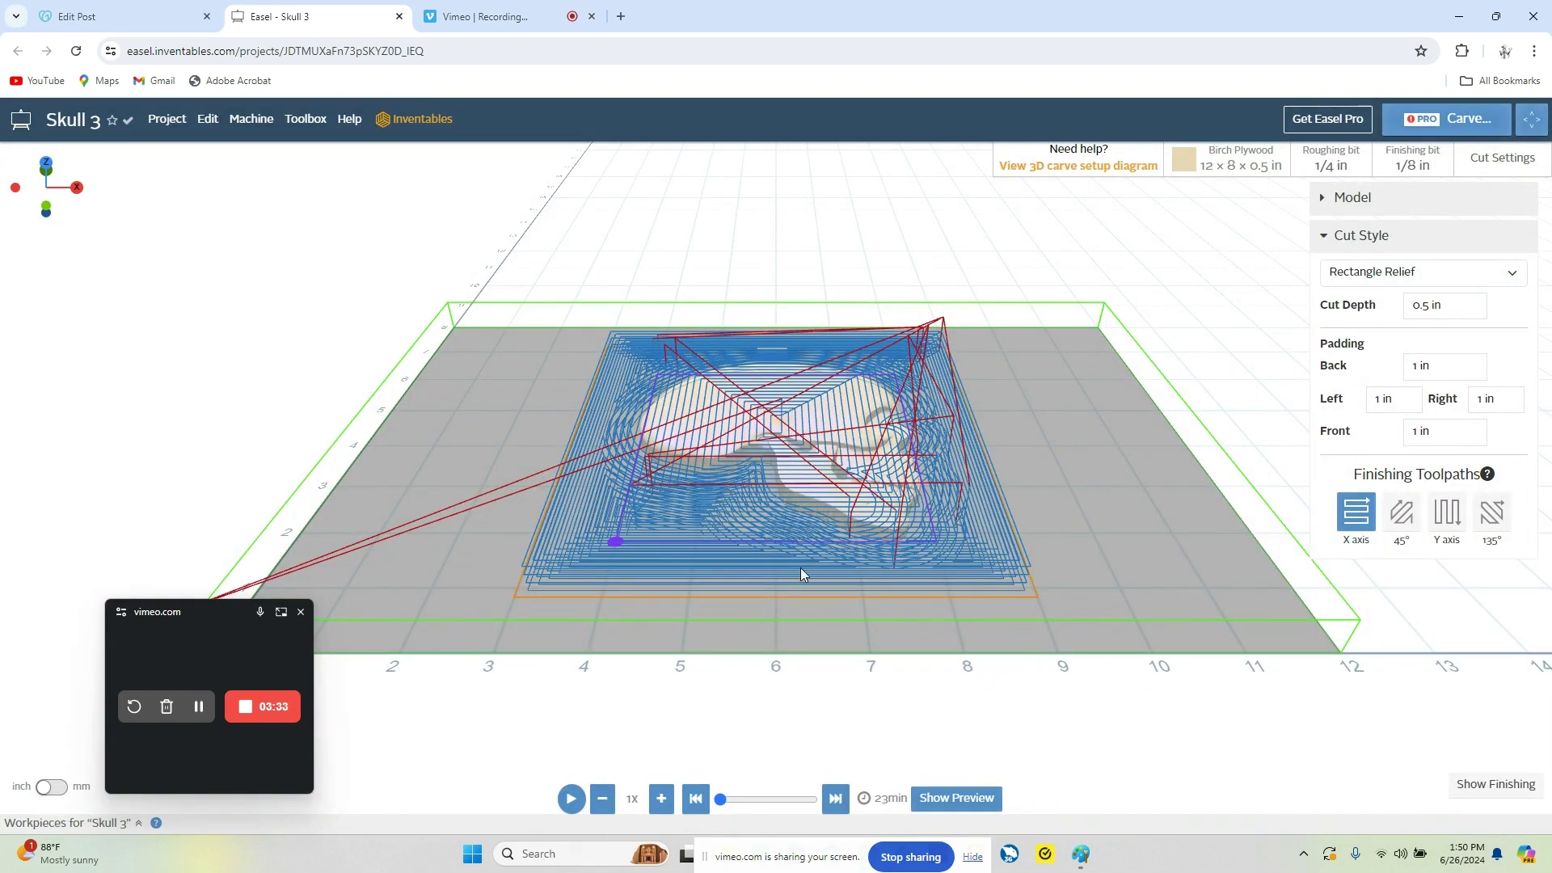
Step: Examine the regenerated roughing toolpath and show the finishing toolpath to inspect its passes over the skull up close
drag(774, 553, 1052, 546)
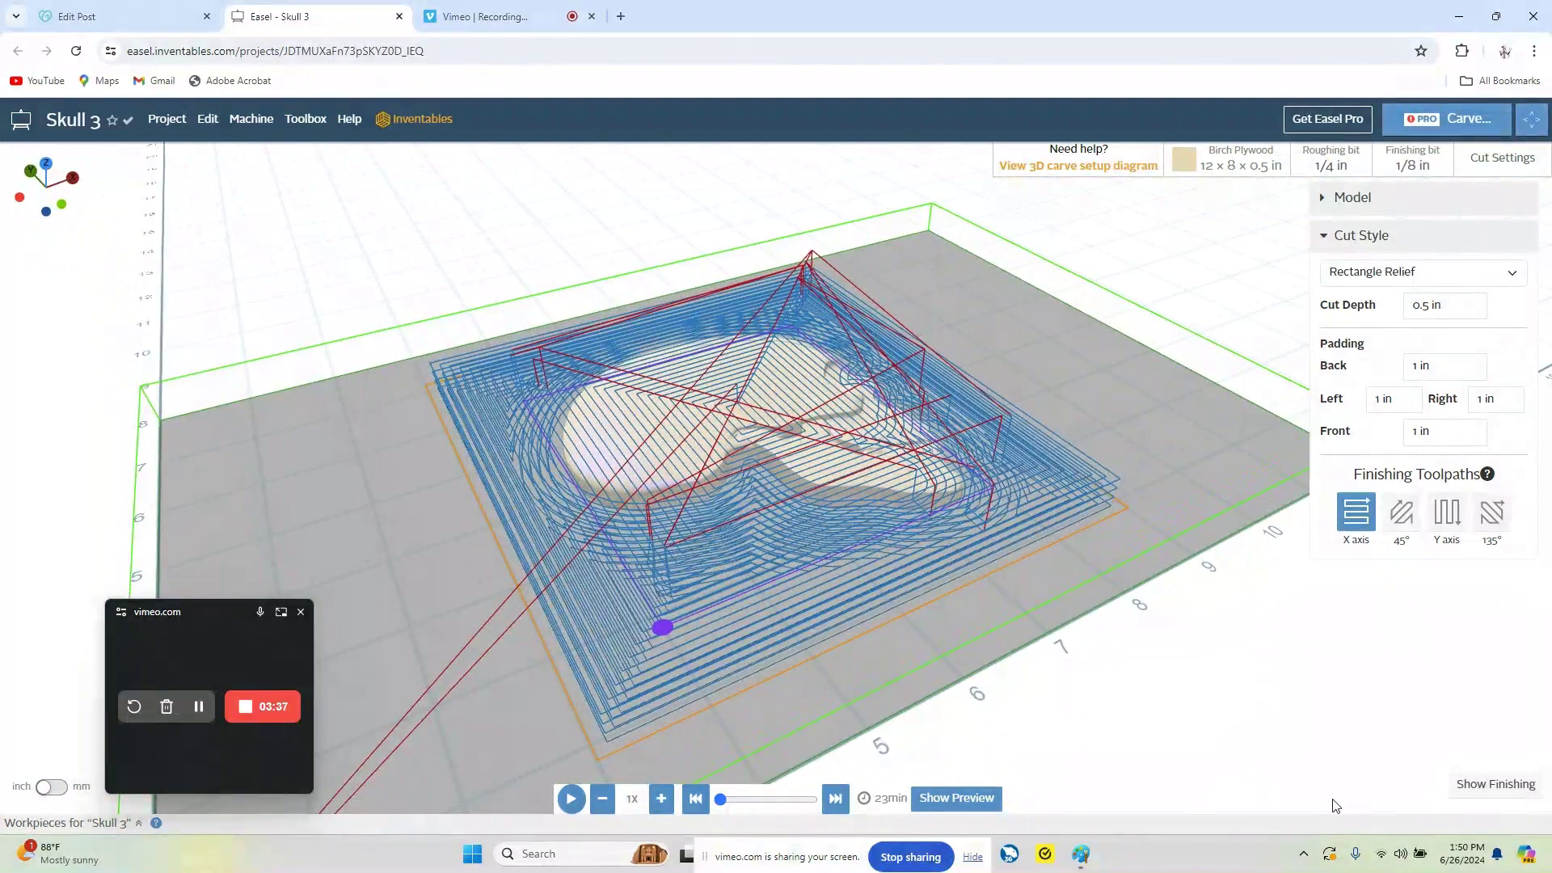
click(1488, 793)
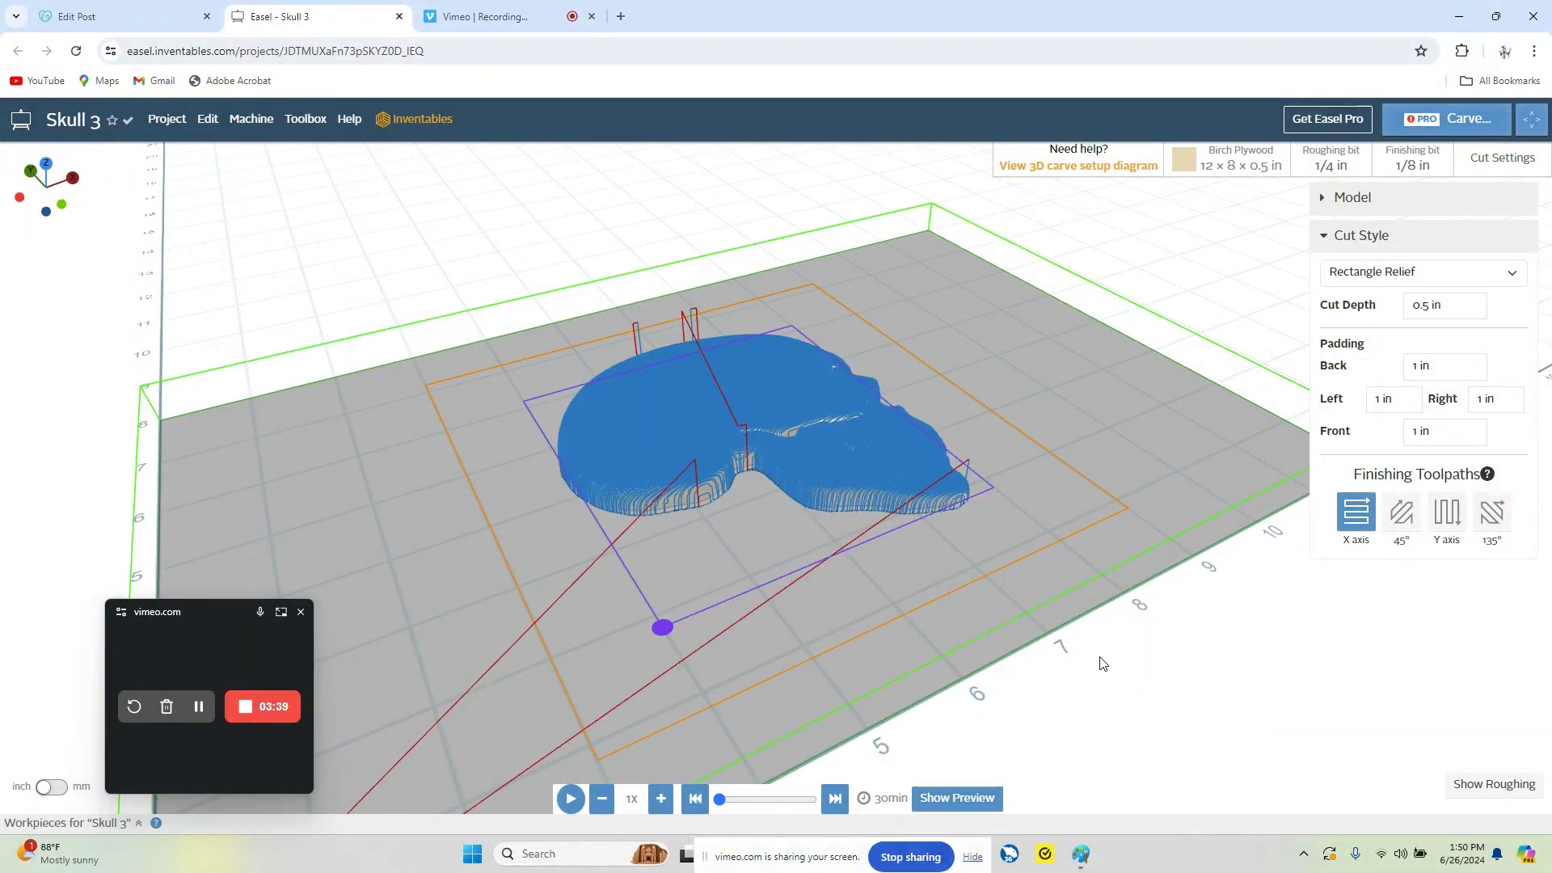
scroll(749, 401, up, 3)
mouse_move(749, 401)
mouse_down()
mouse_move(720, 647)
mouse_move(749, 430)
mouse_up()
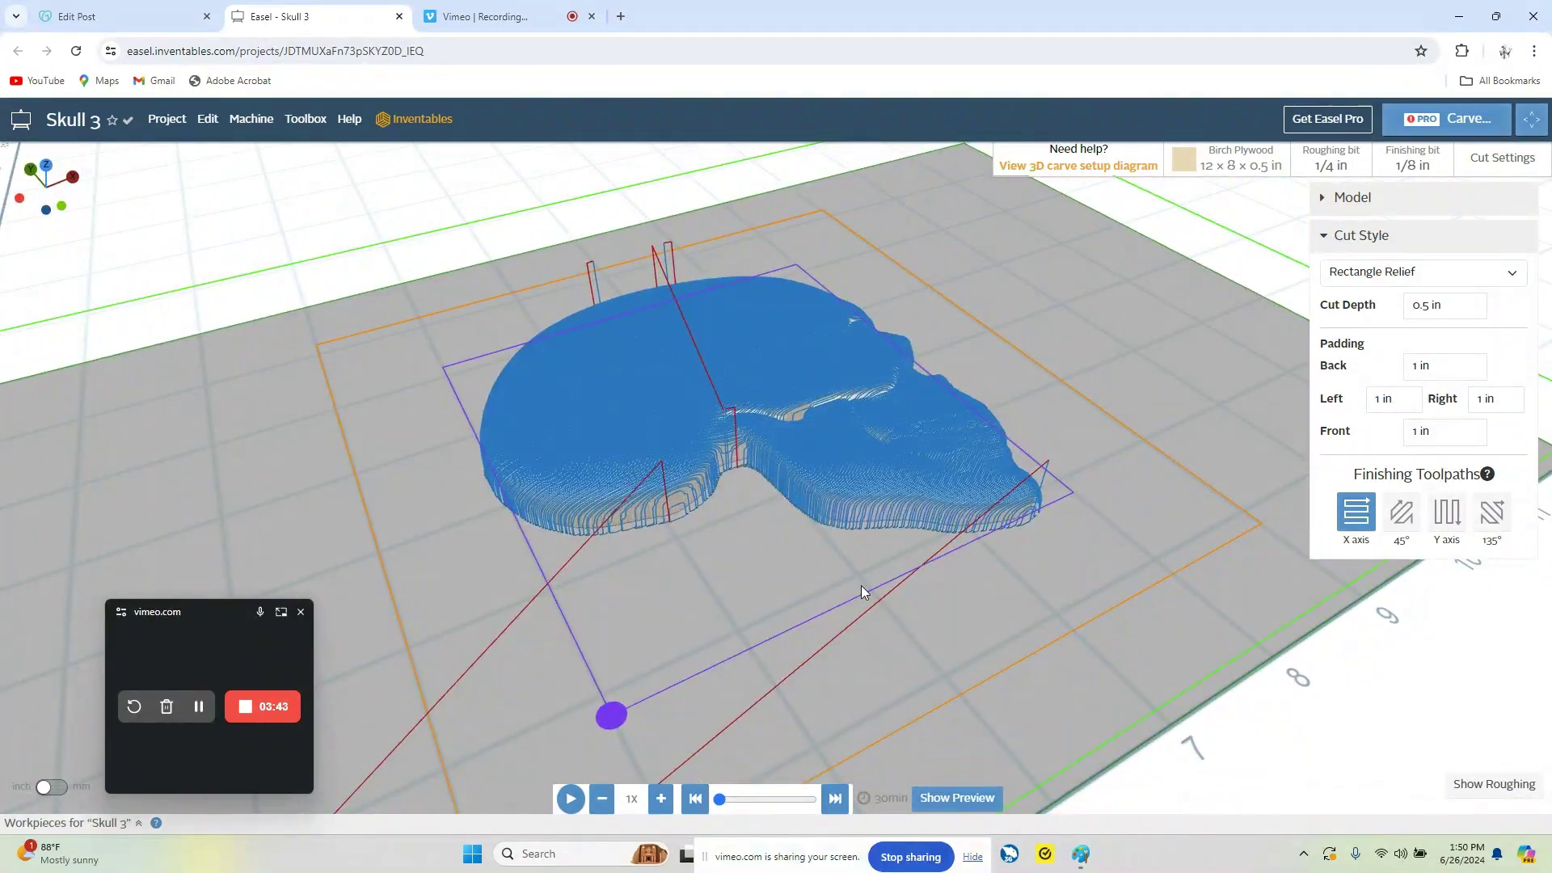
scroll(983, 522, up, 5)
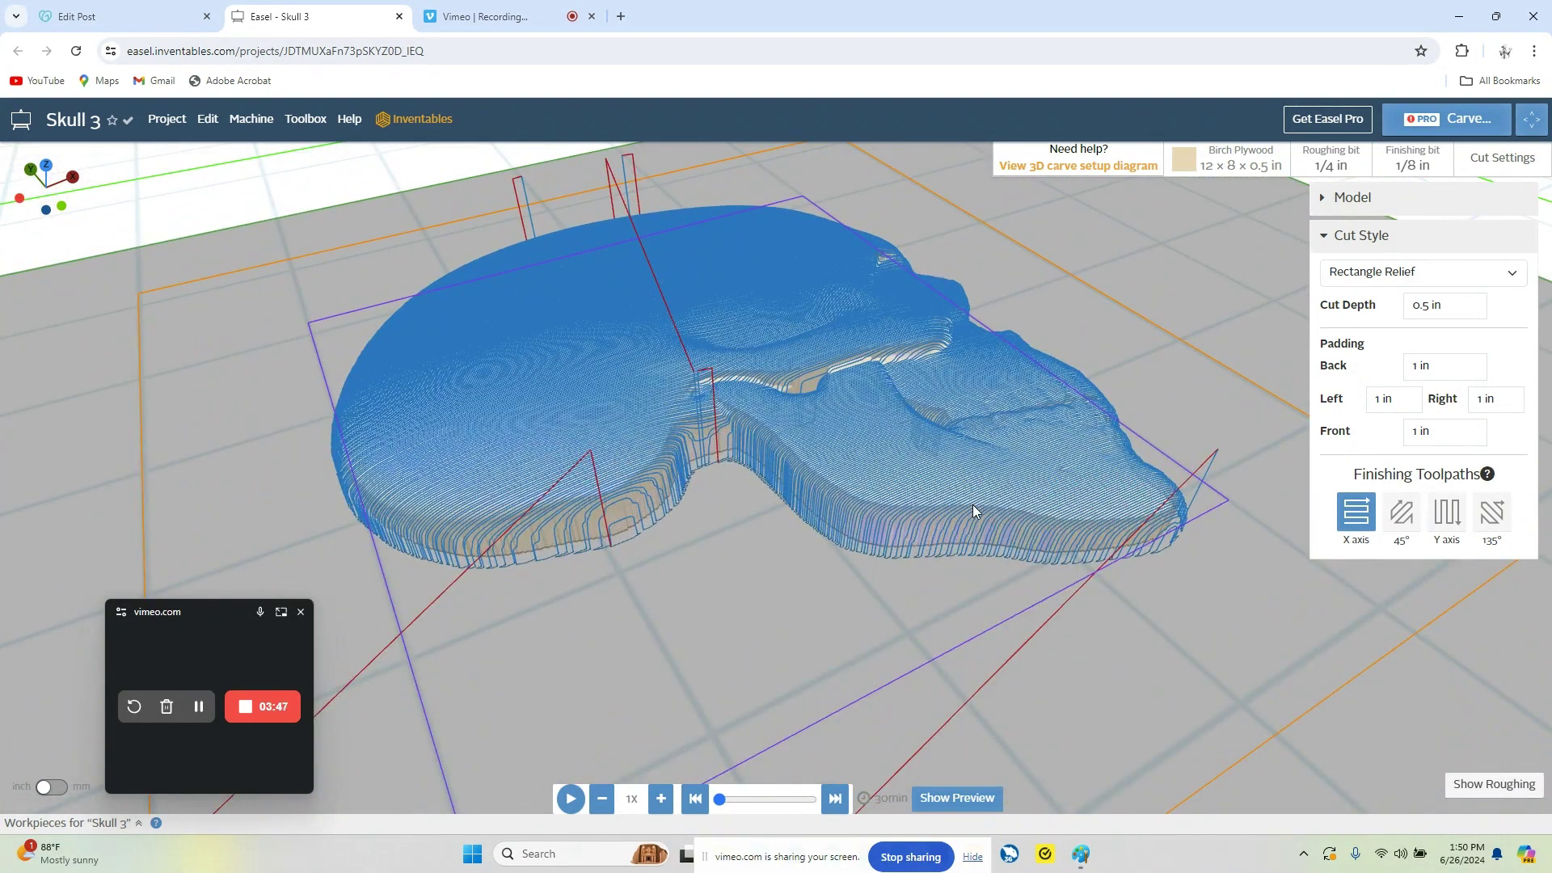
drag(608, 713, 722, 615)
scroll(722, 608, down, 3)
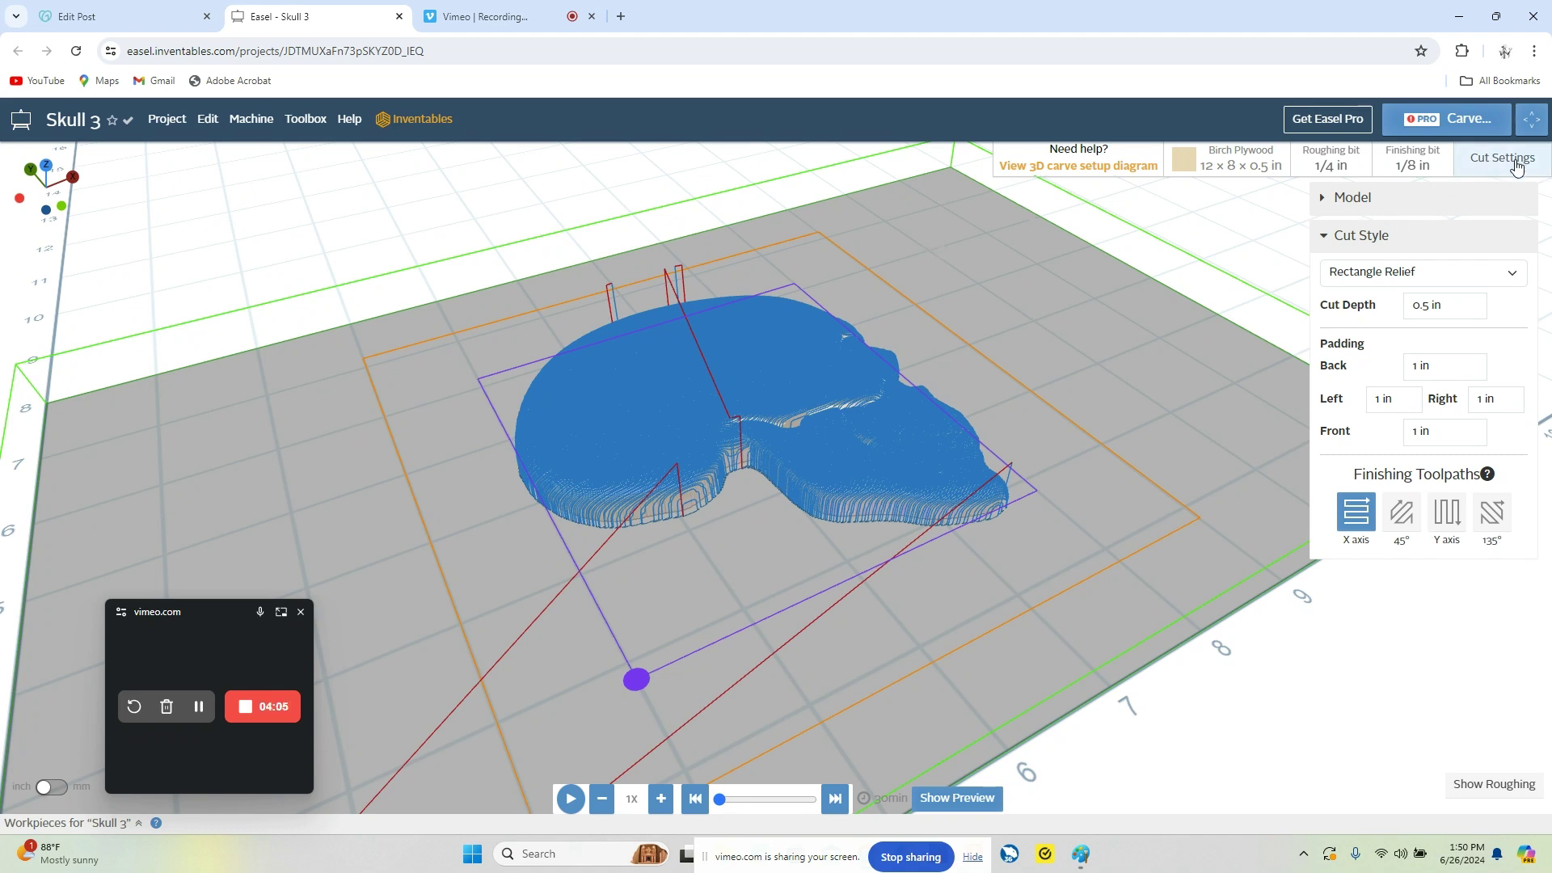
Step: Bring up the project's options for downloading the roughing and finishing g-code
click(1482, 123)
click(1119, 139)
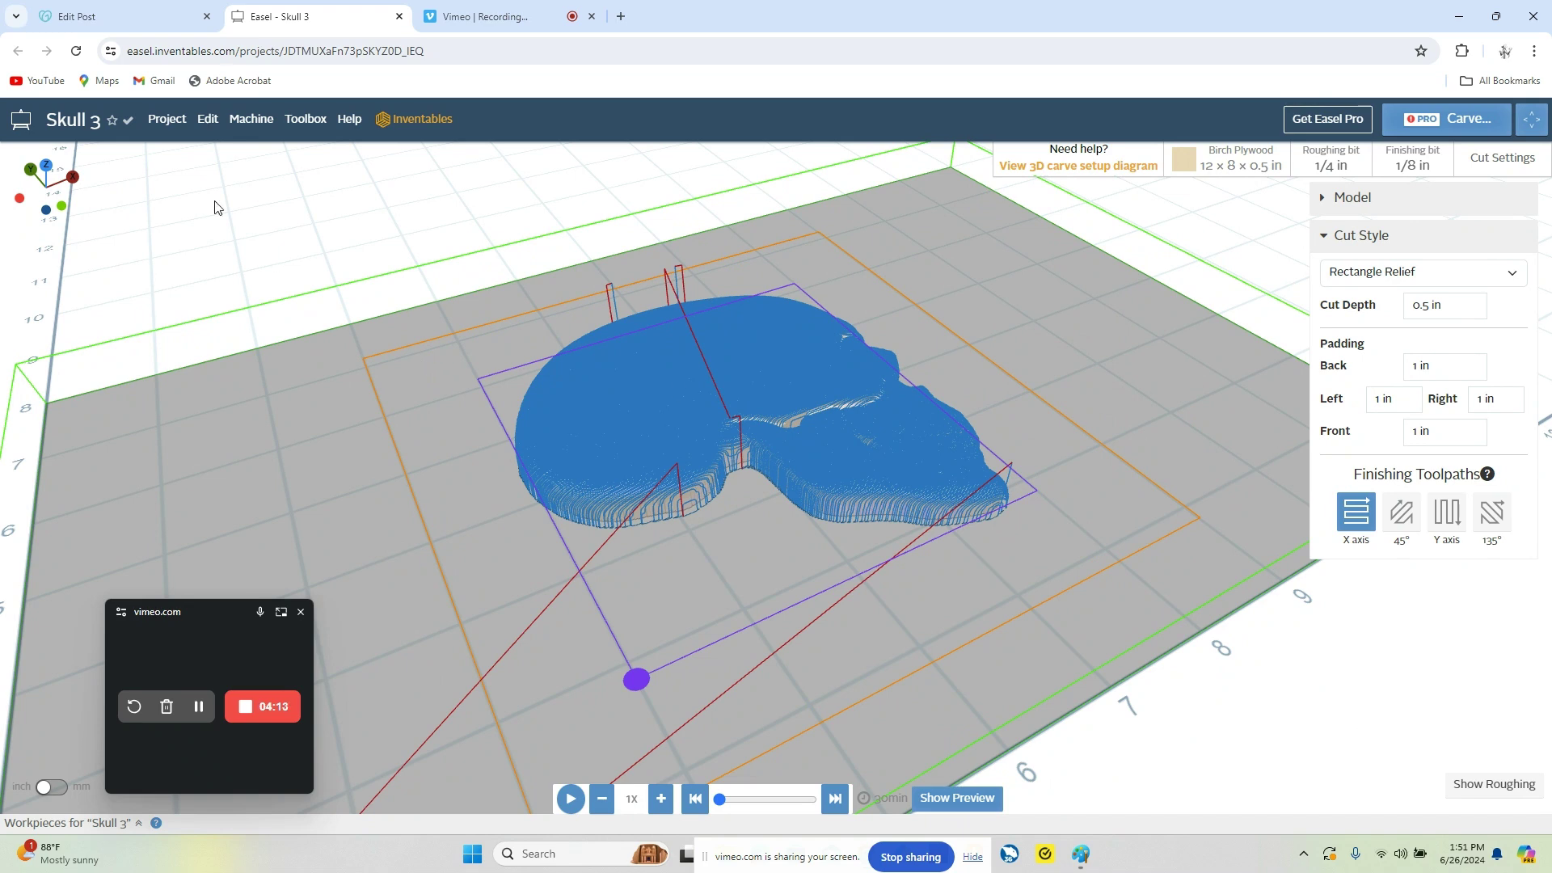
click(167, 121)
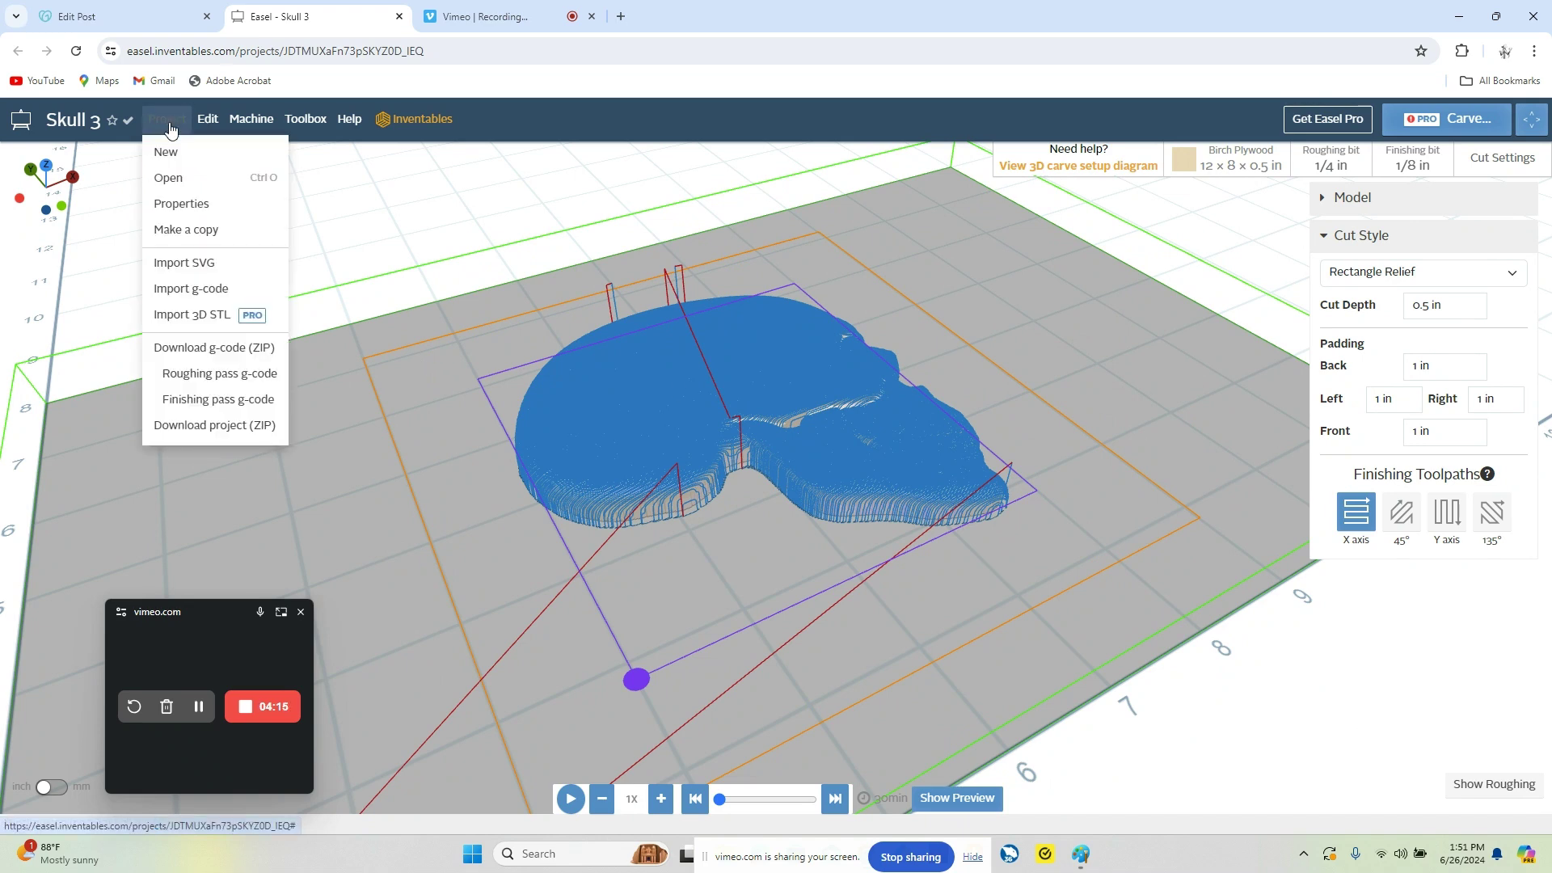